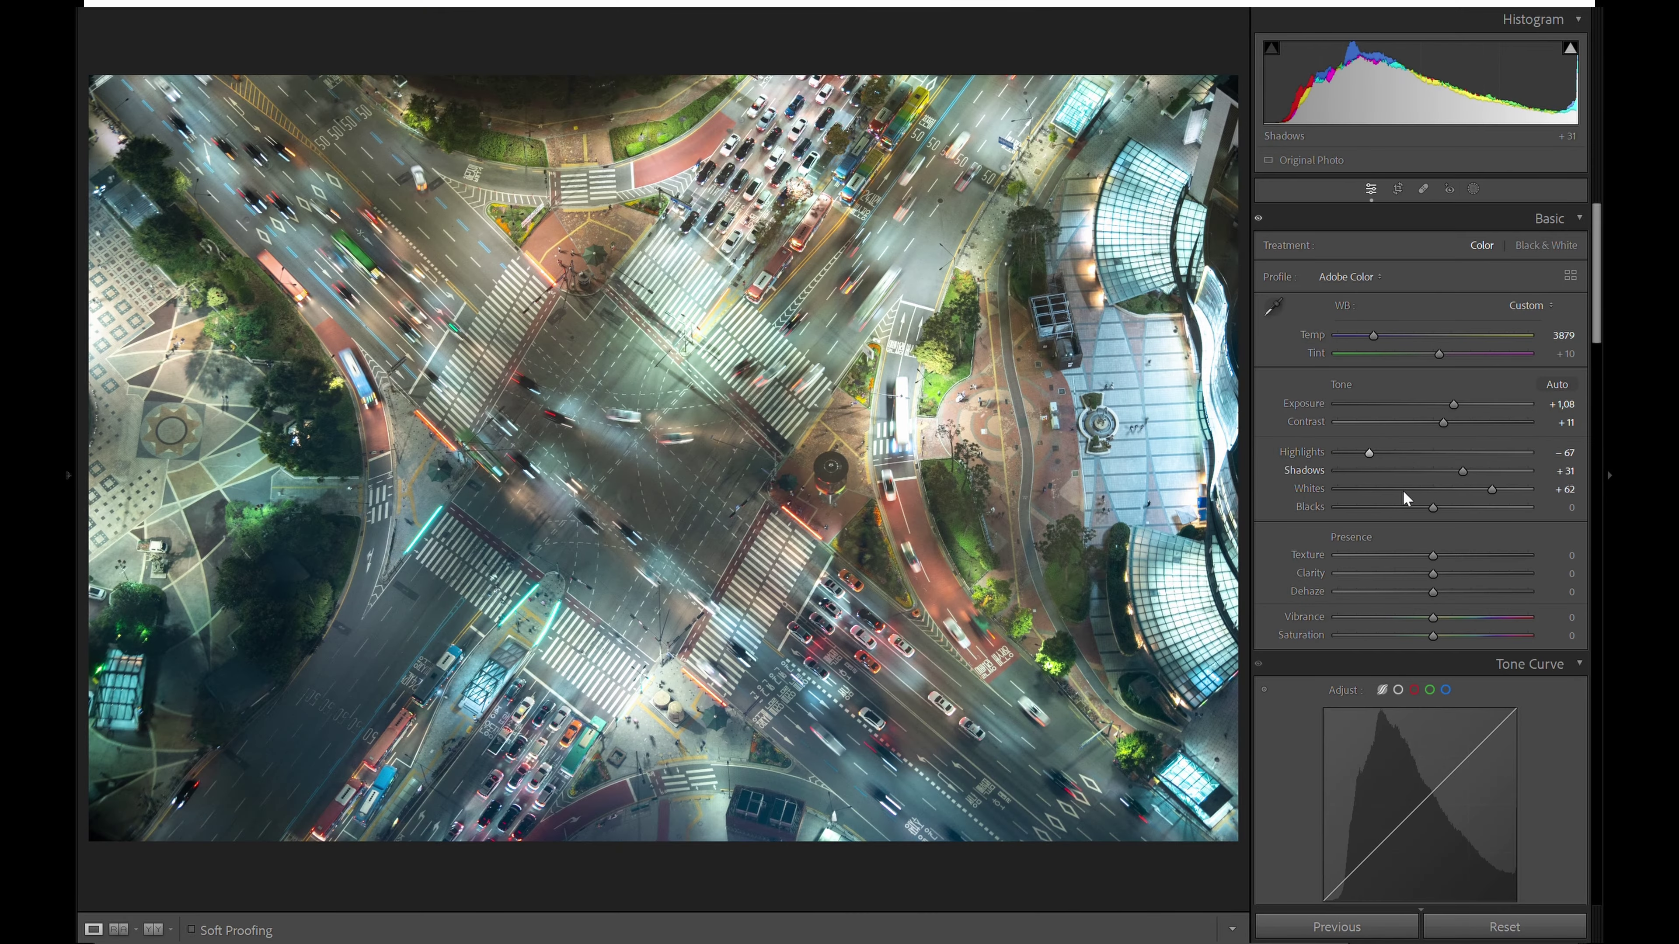
# Step: Reset the photo, then set Temp 3879, Exposure +1.08 and Contrast +11
pyautogui.scroll(-5, 1442, 572)
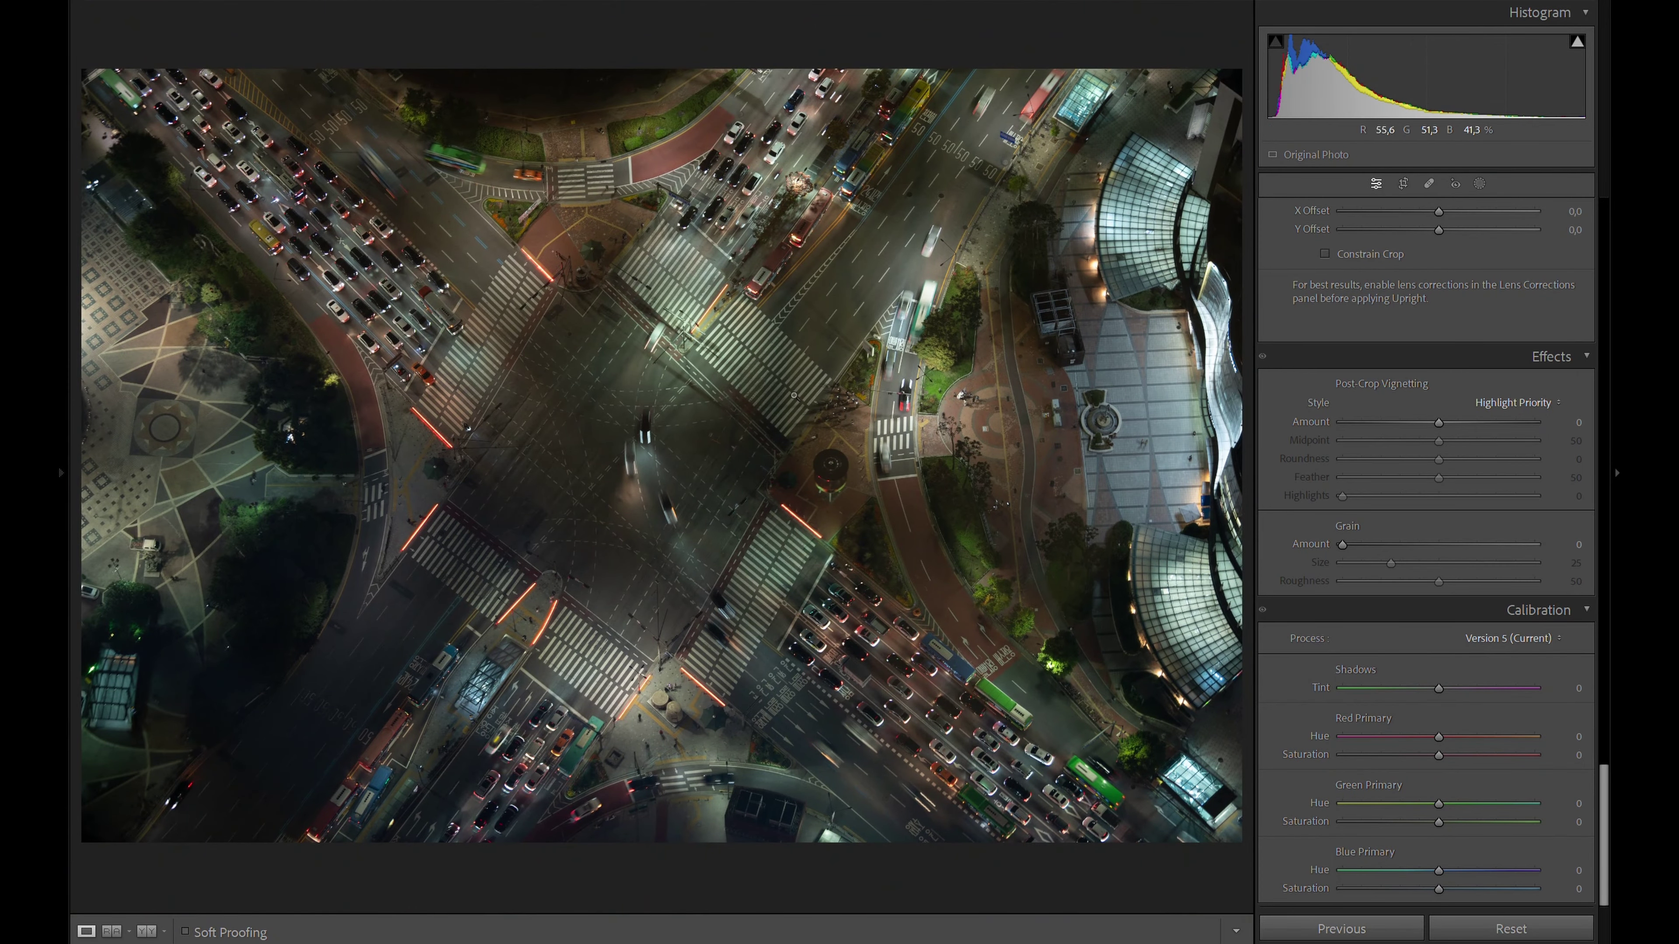
pyautogui.scroll(10, 1284, 391)
pyautogui.scroll(10, 1283, 391)
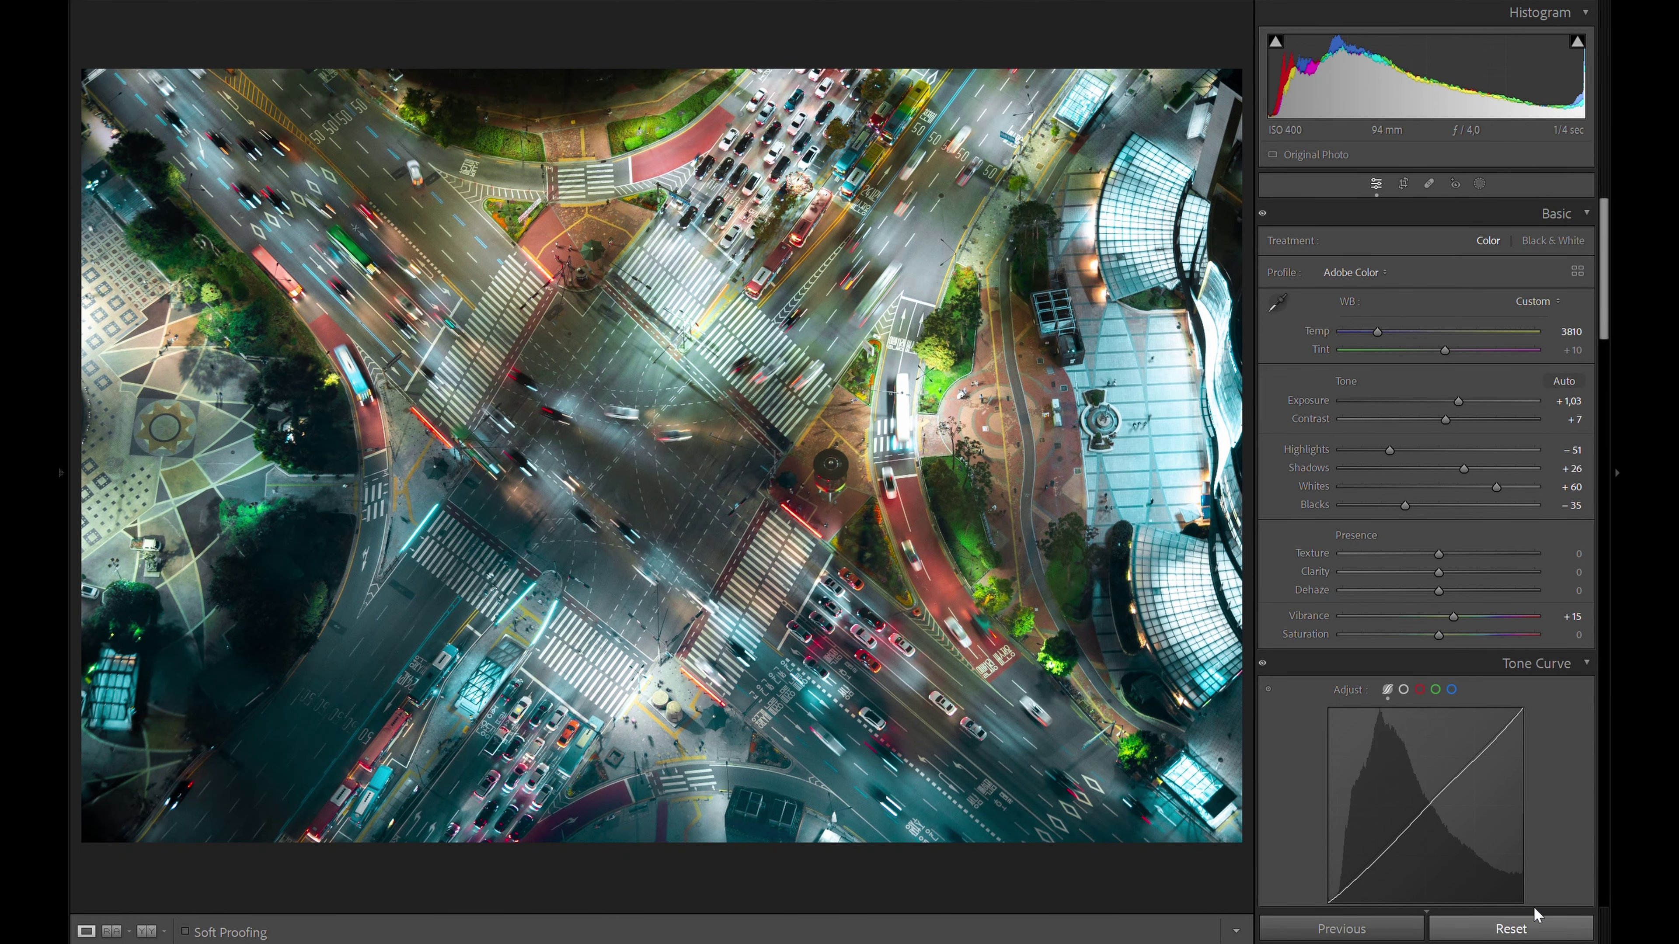
pyautogui.click(1533, 922)
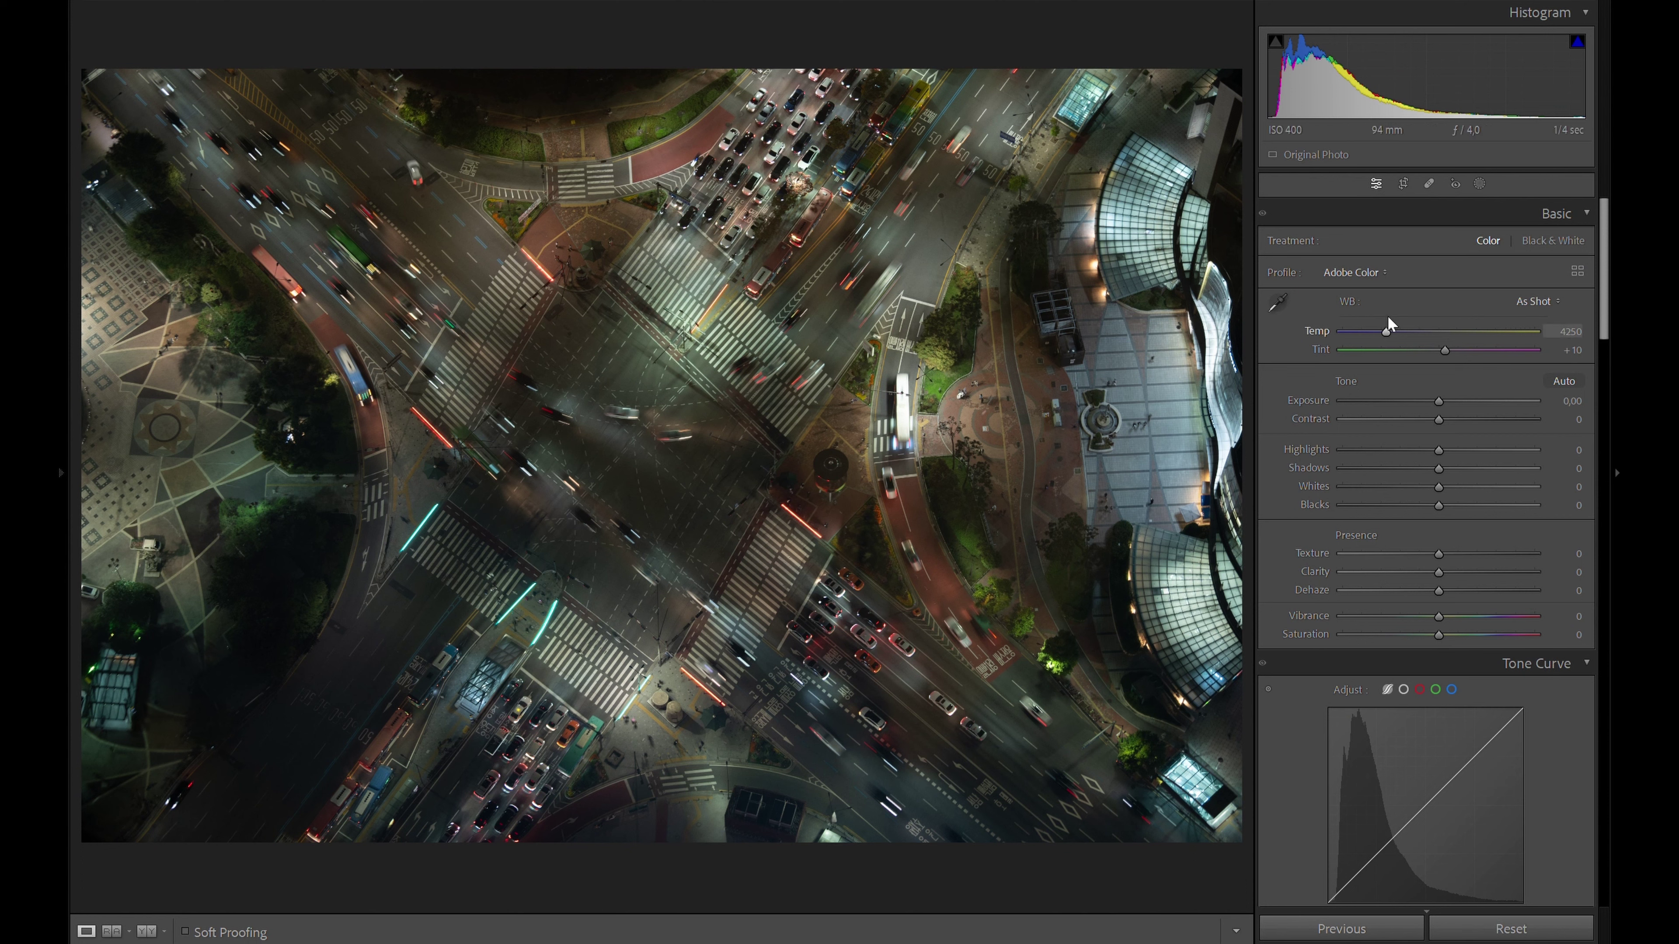
pyautogui.moveTo(1388, 324)
pyautogui.mouseDown()
pyautogui.moveTo(1424, 320)
pyautogui.moveTo(1360, 340)
pyautogui.moveTo(1458, 342)
pyautogui.mouseUp()
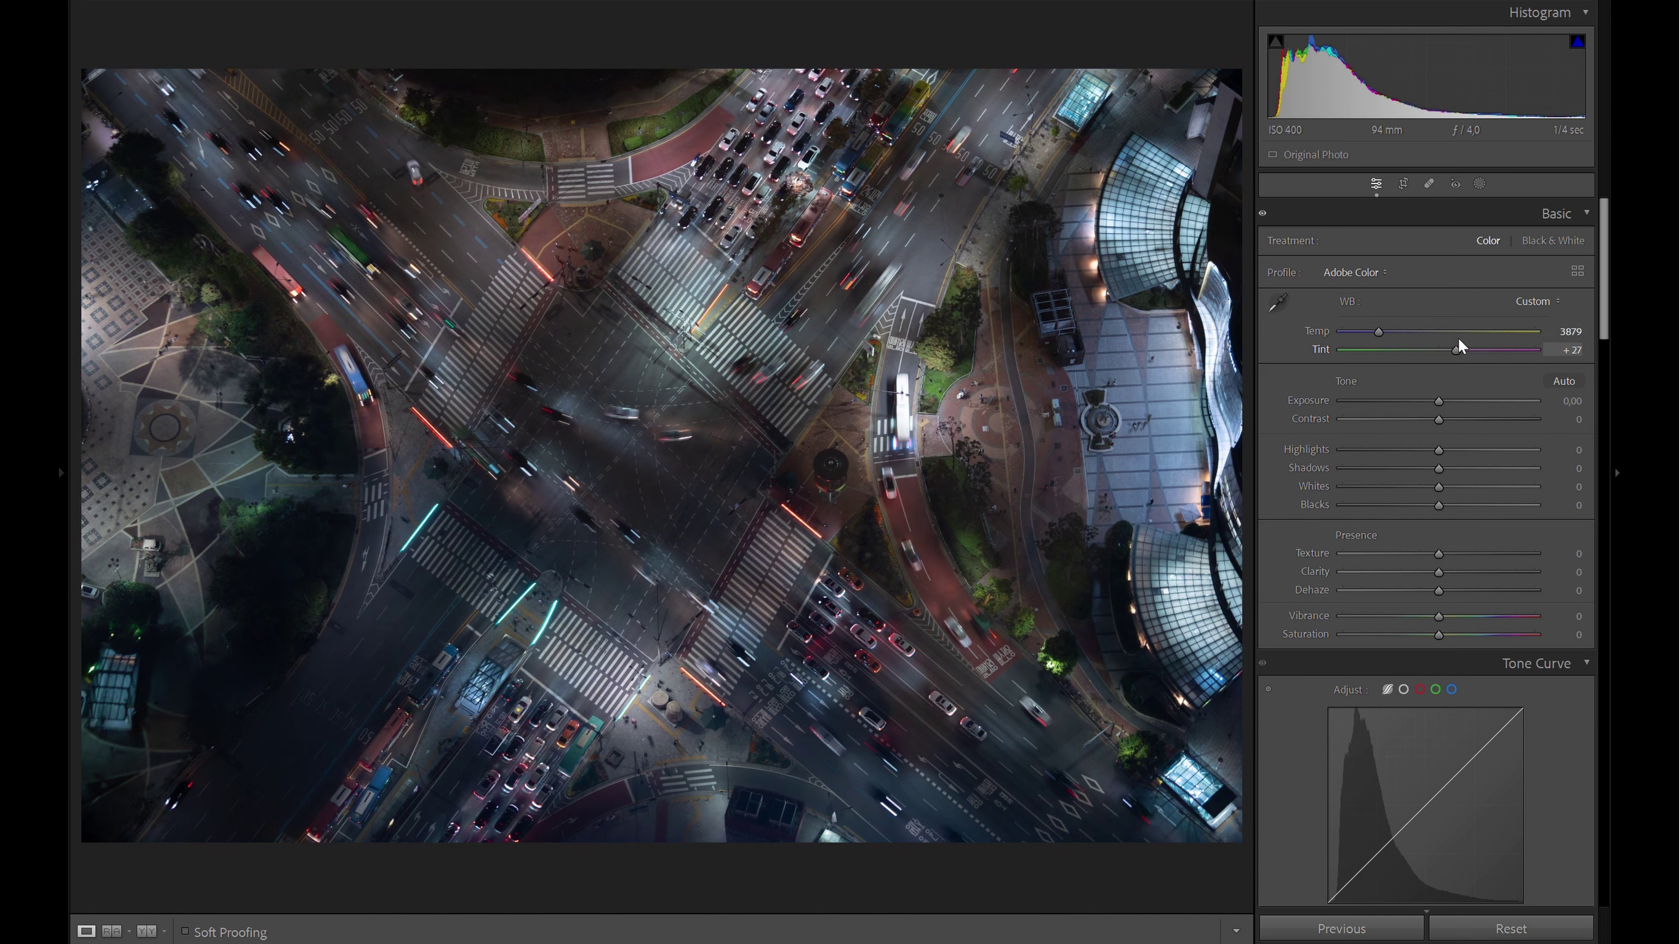
pyautogui.moveTo(1445, 399)
pyautogui.mouseDown()
pyautogui.moveTo(1465, 402)
pyautogui.moveTo(1449, 418)
pyautogui.mouseUp()
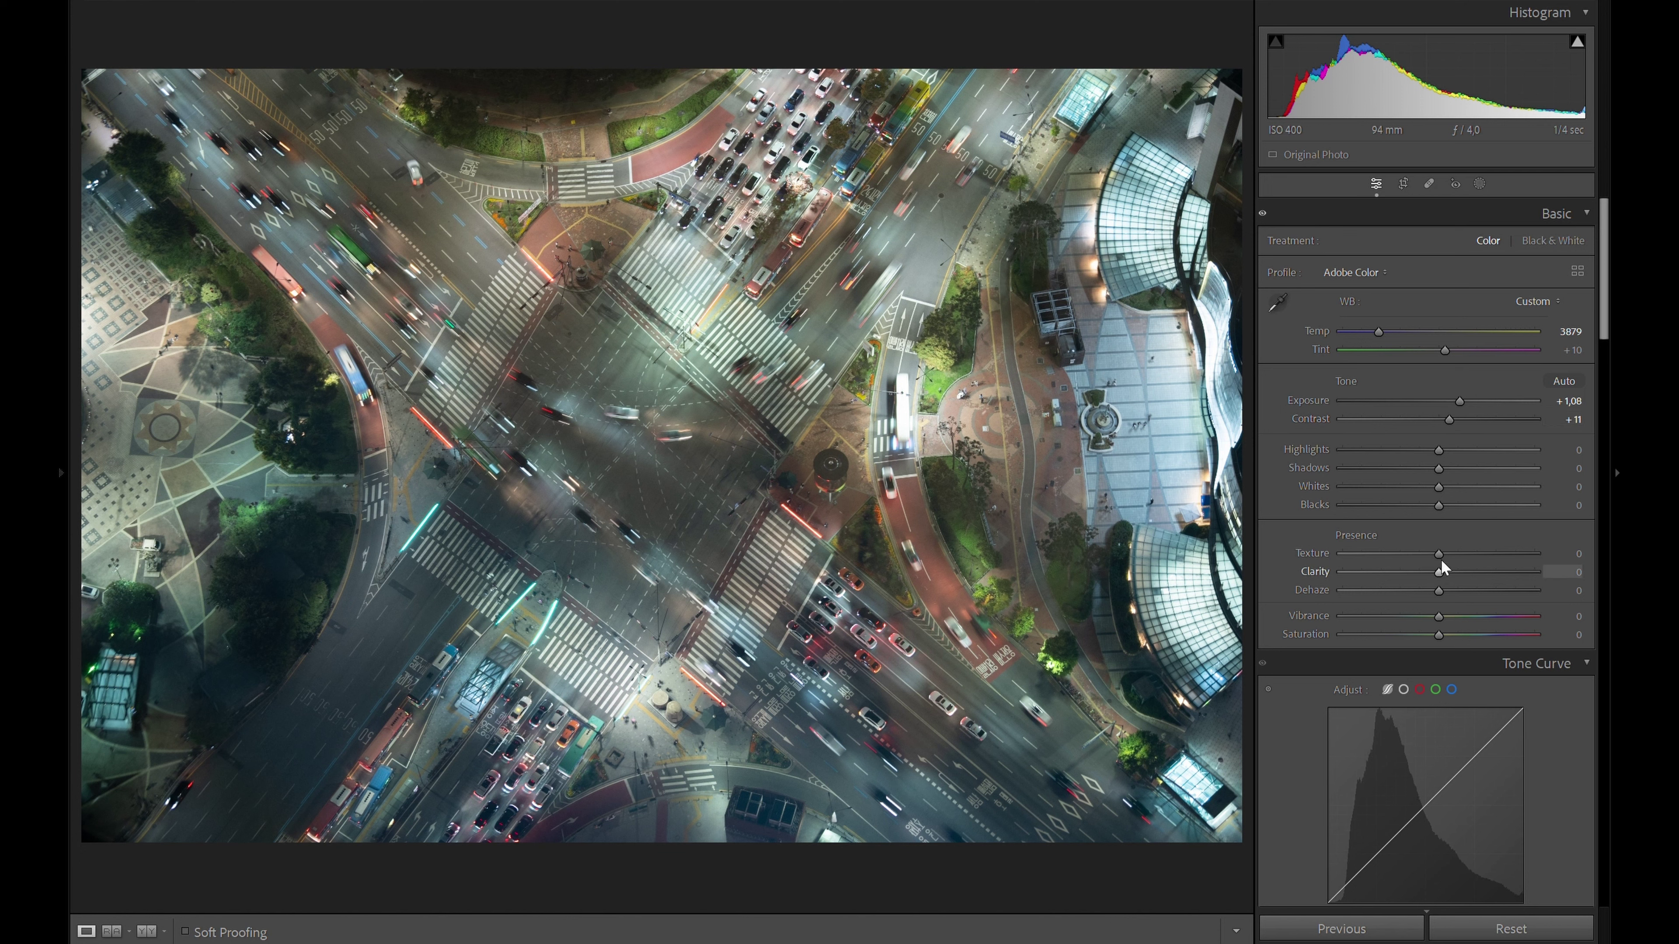
# Step: Set Highlights -67, Shadows +31 and Whites +62 in the Basic panel
pyautogui.click(1361, 450)
pyautogui.click(1509, 467)
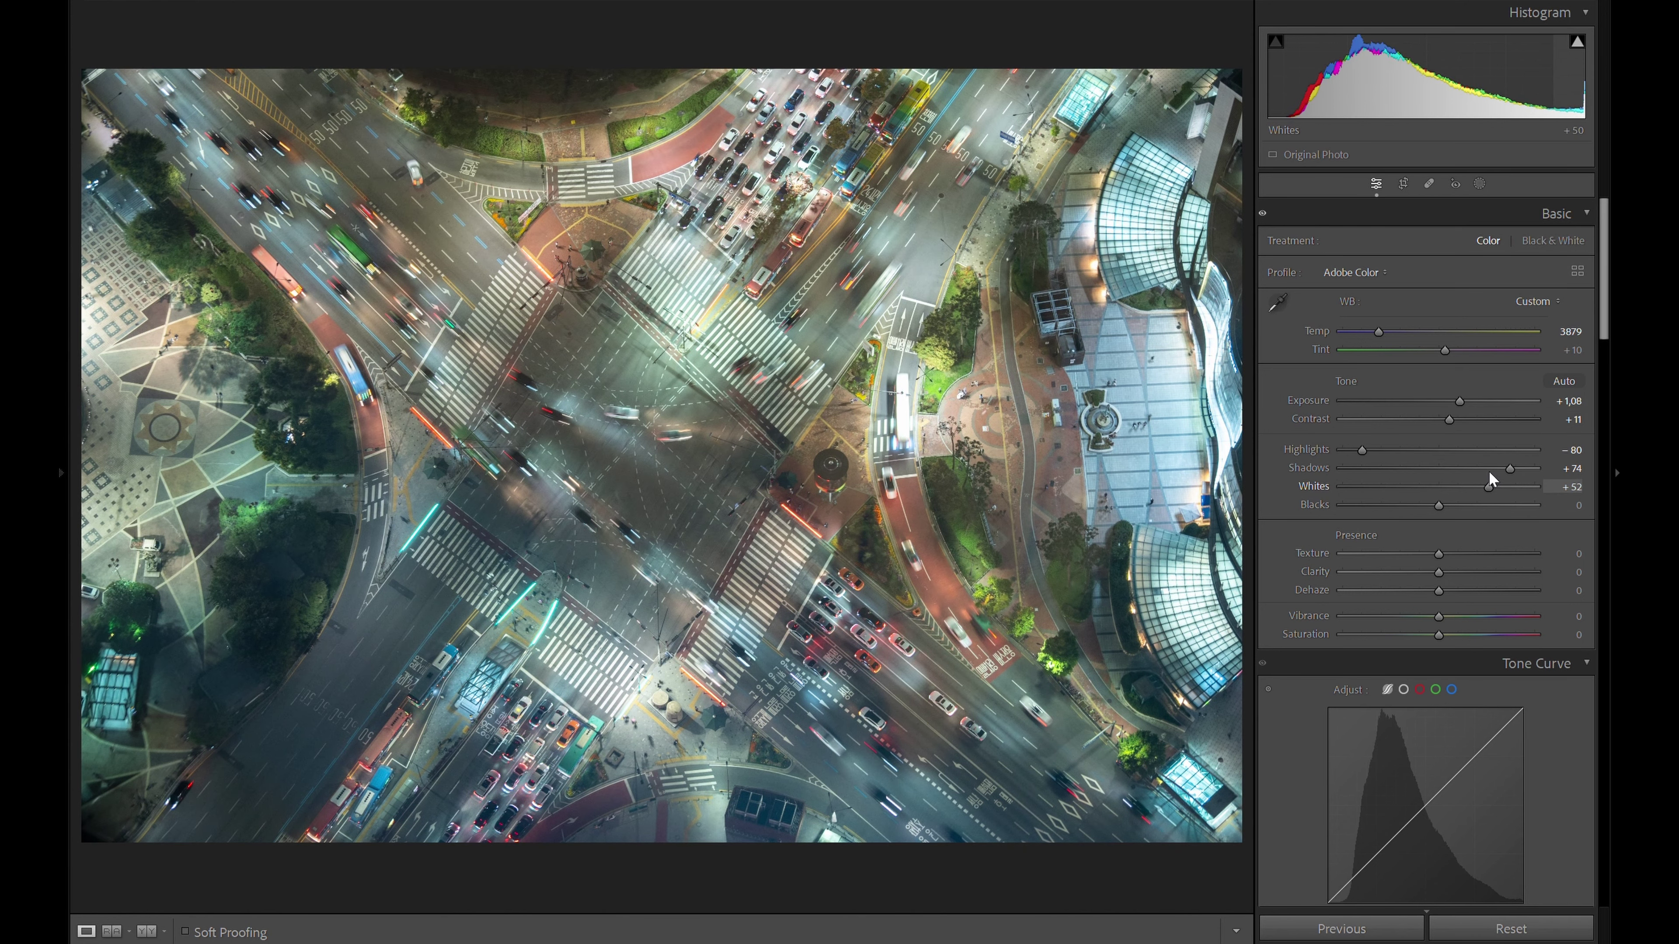
pyautogui.moveTo(1485, 487); pyautogui.dragTo(1475, 467)
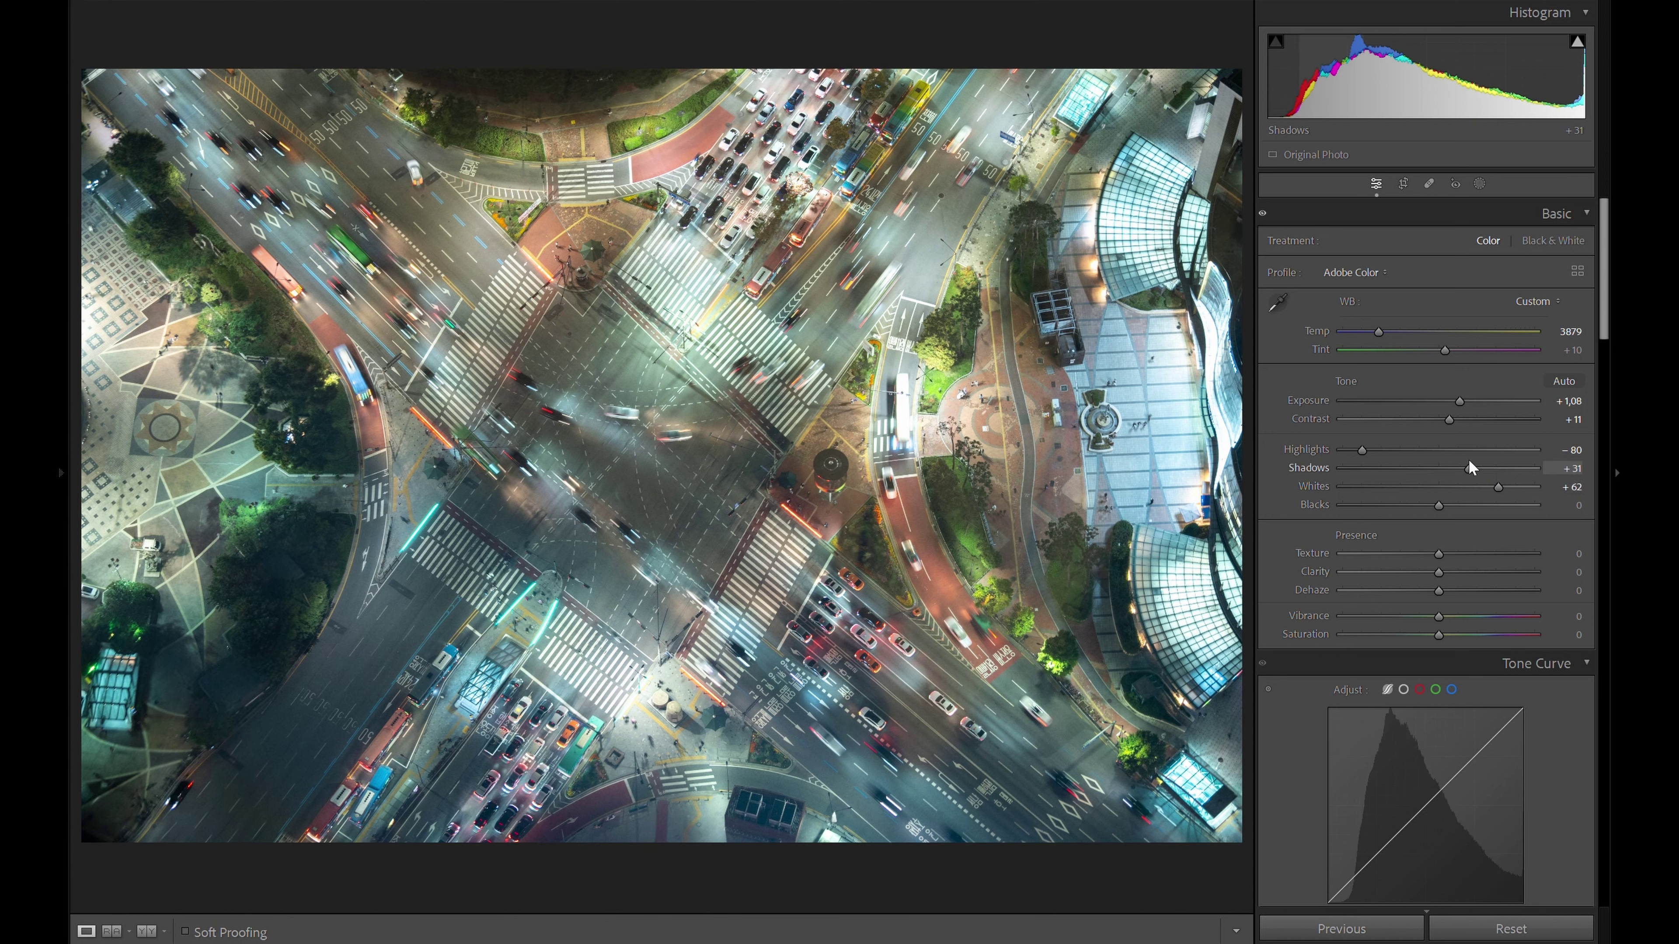
pyautogui.moveTo(1361, 450)
pyautogui.mouseDown()
pyautogui.moveTo(1380, 451)
pyautogui.moveTo(1384, 490)
pyautogui.mouseUp()
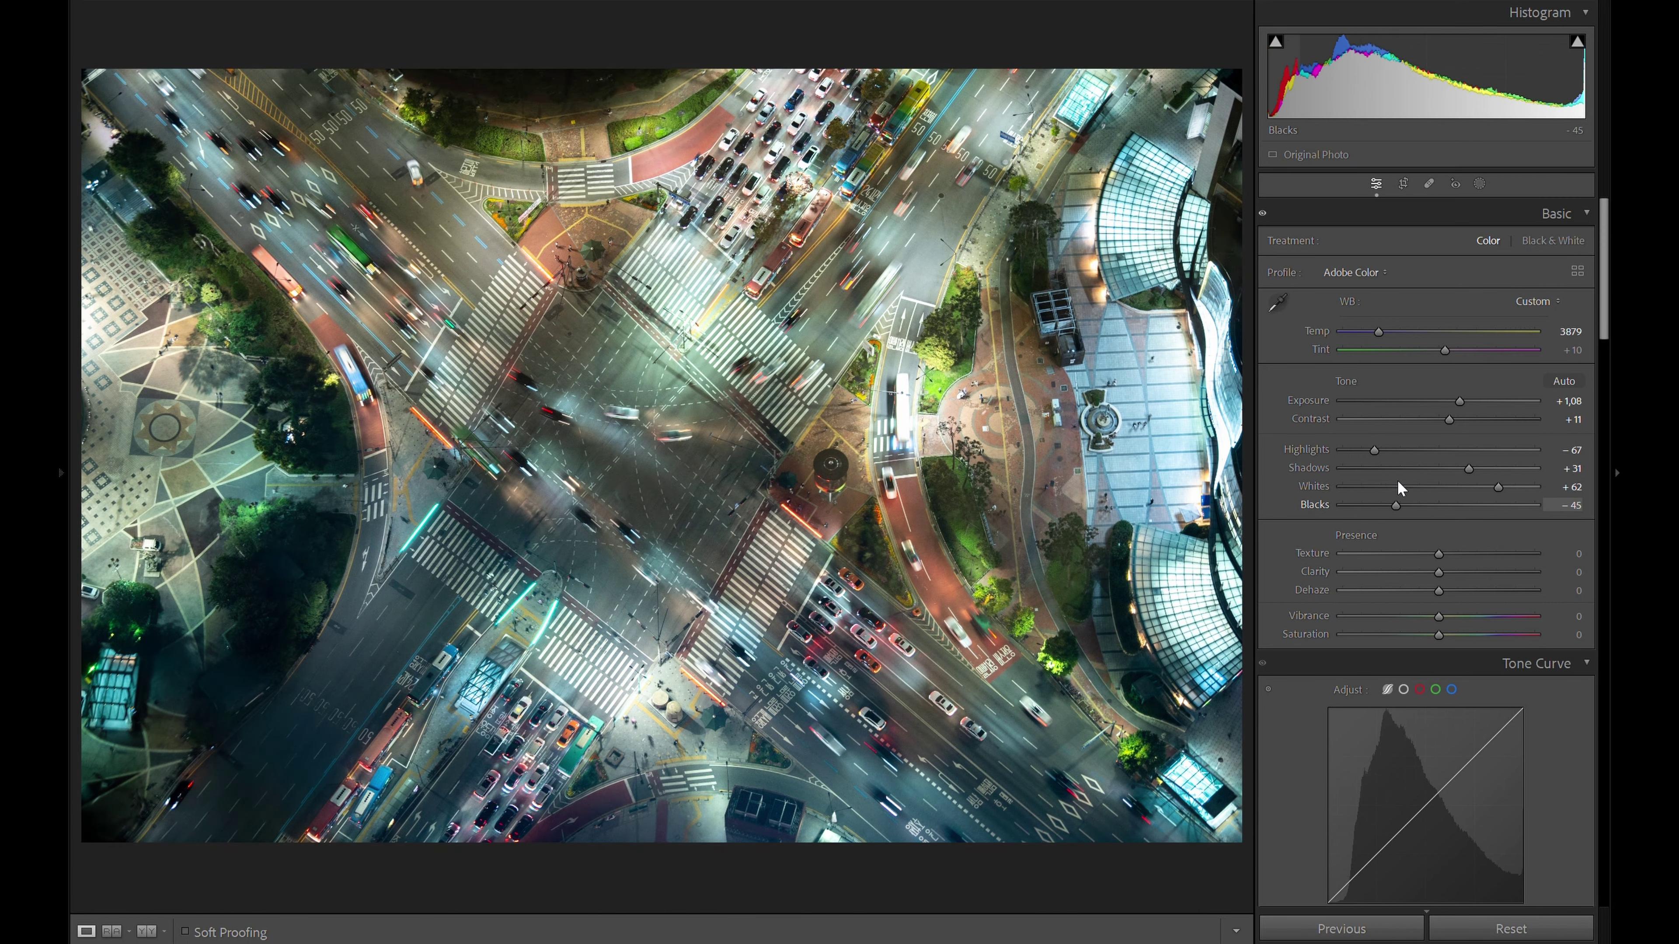
# Step: Set Blacks -38, Texture +4, Clarity +4, Dehaze +8 and Vibrance +11
pyautogui.click(1402, 504)
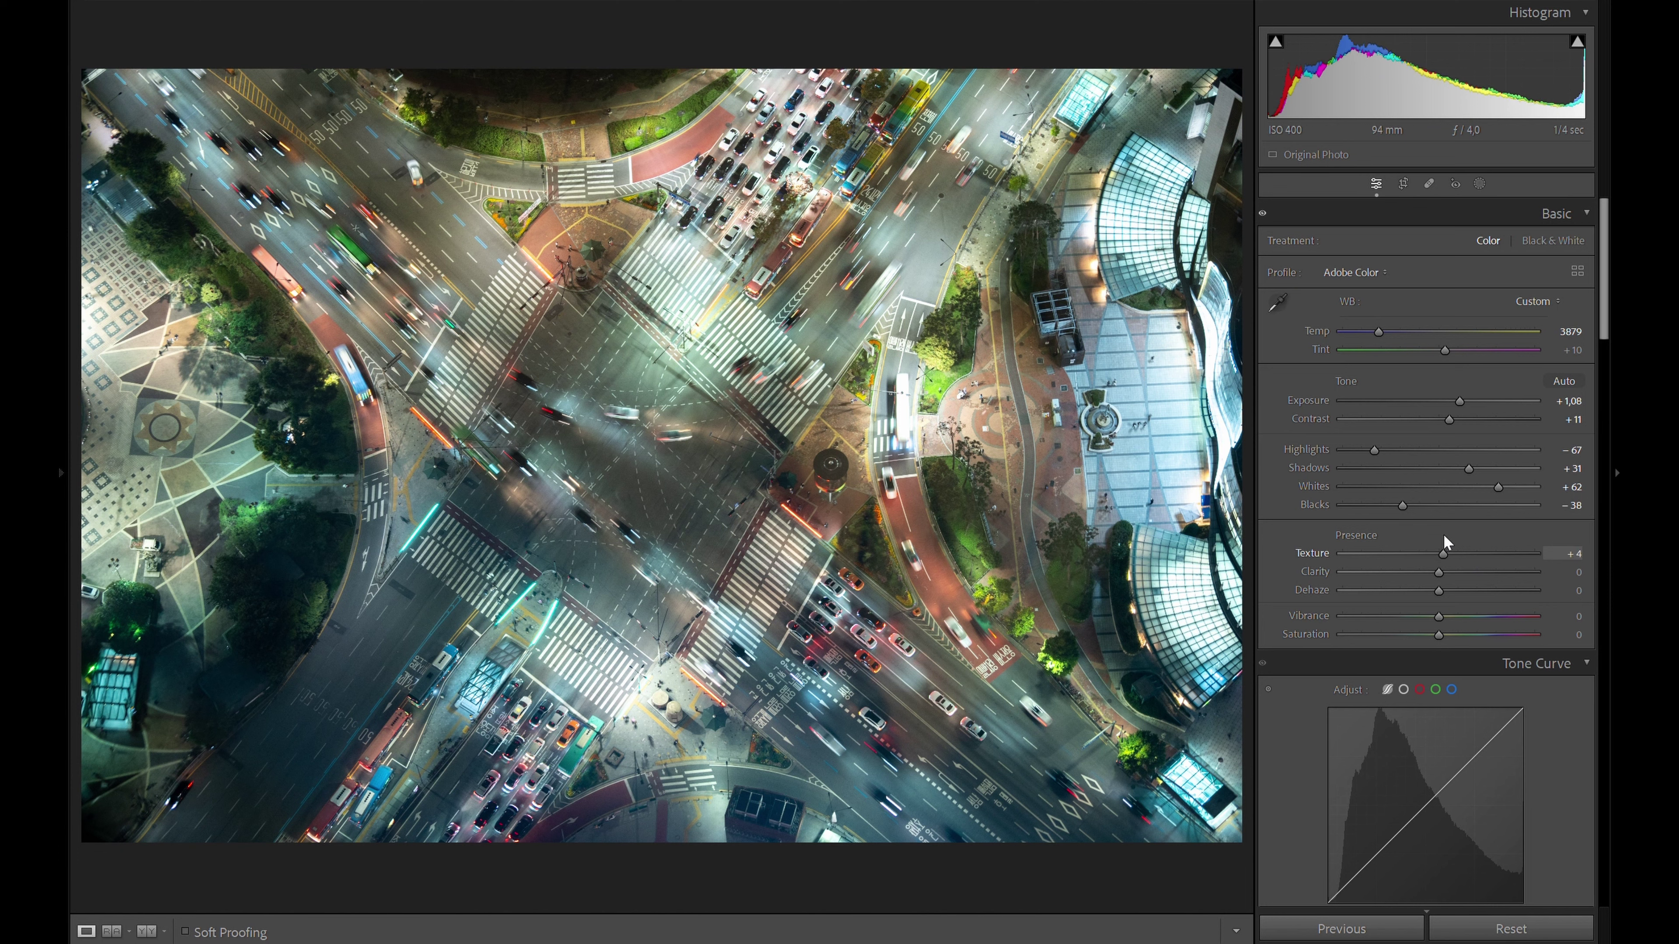
pyautogui.click(1449, 552)
pyautogui.moveTo(1449, 552); pyautogui.dragTo(1448, 576)
pyautogui.click(1442, 572)
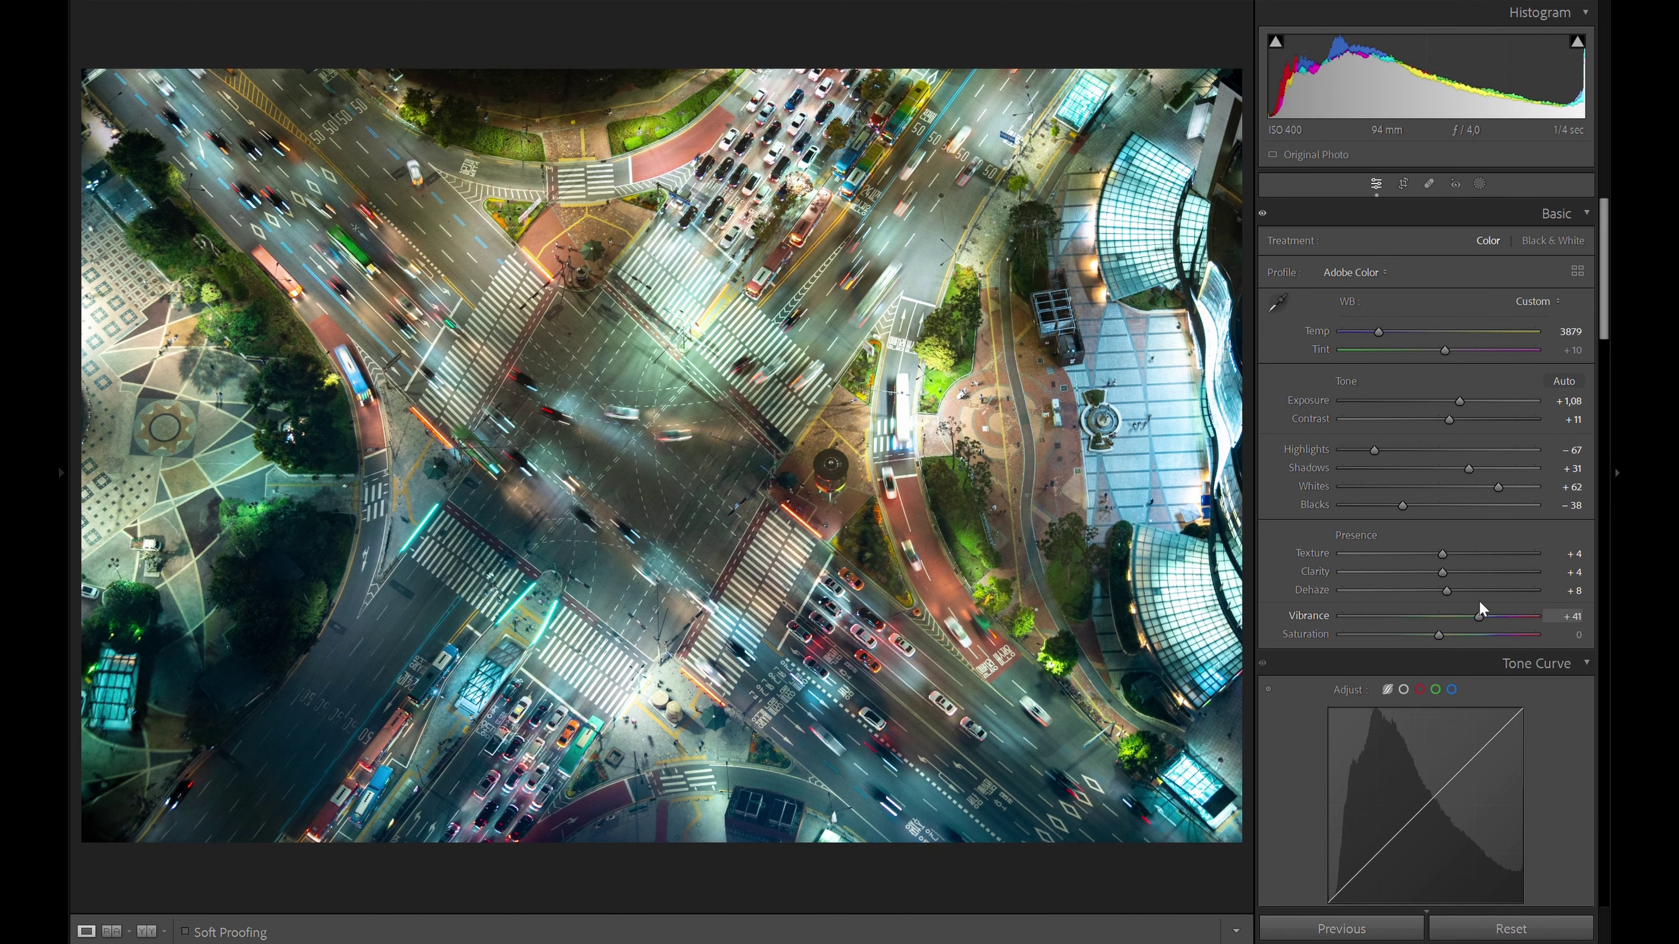
pyautogui.moveTo(1478, 601); pyautogui.dragTo(1448, 604)
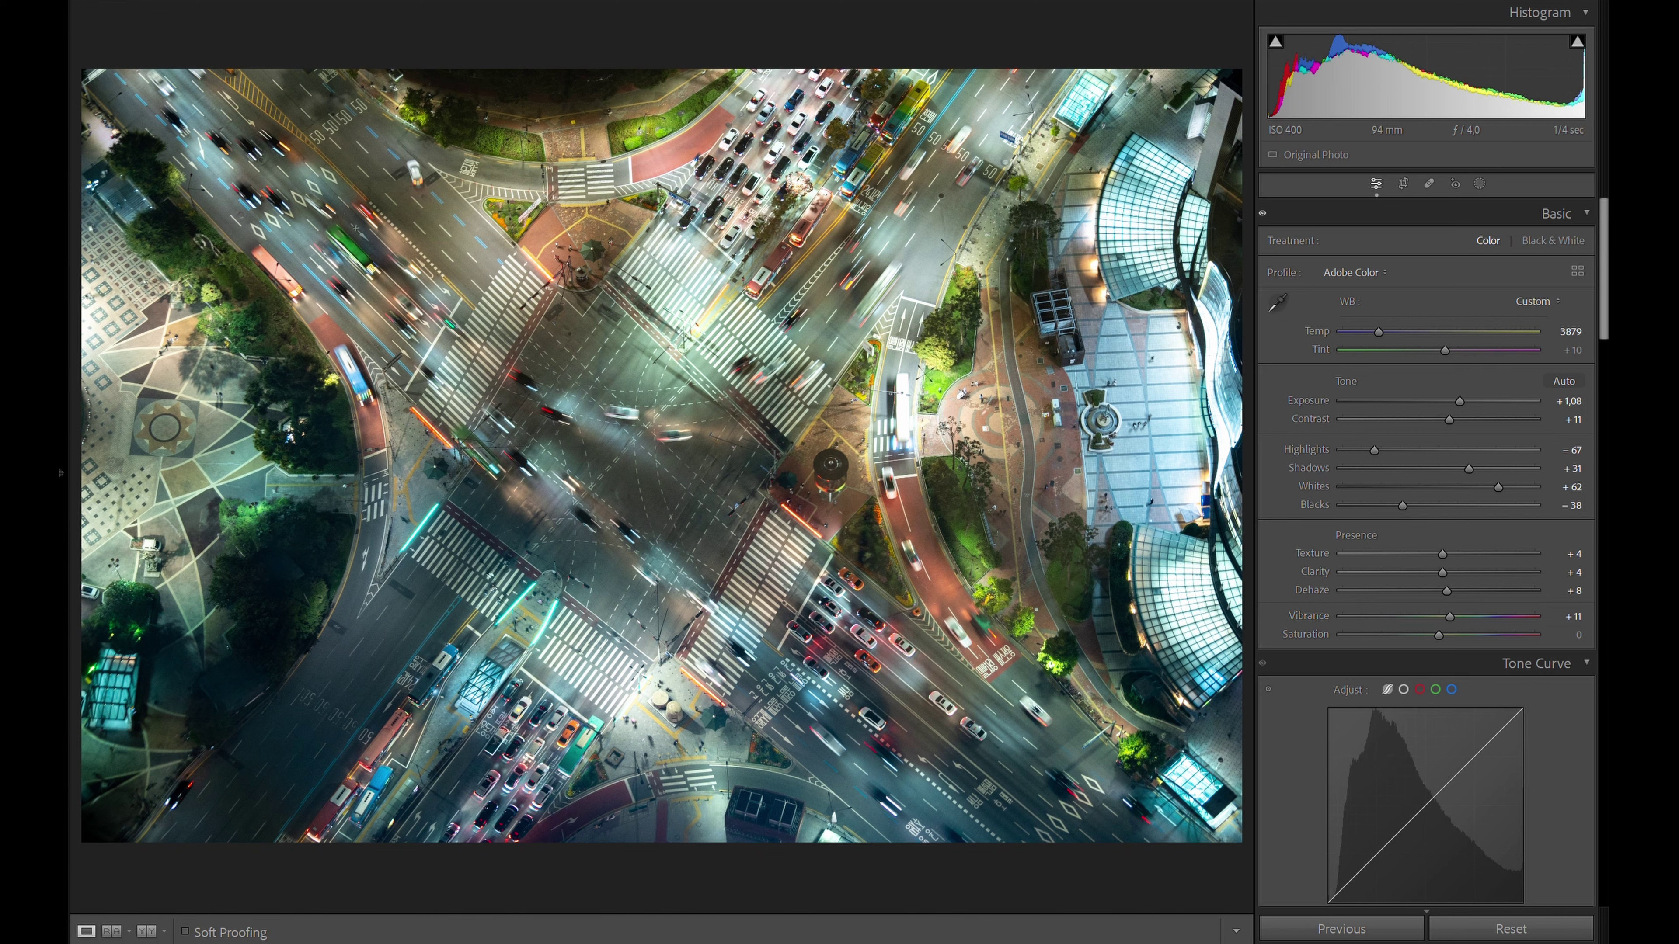
pyautogui.scroll(-3, 1285, 409)
pyautogui.scroll(-3, 1285, 410)
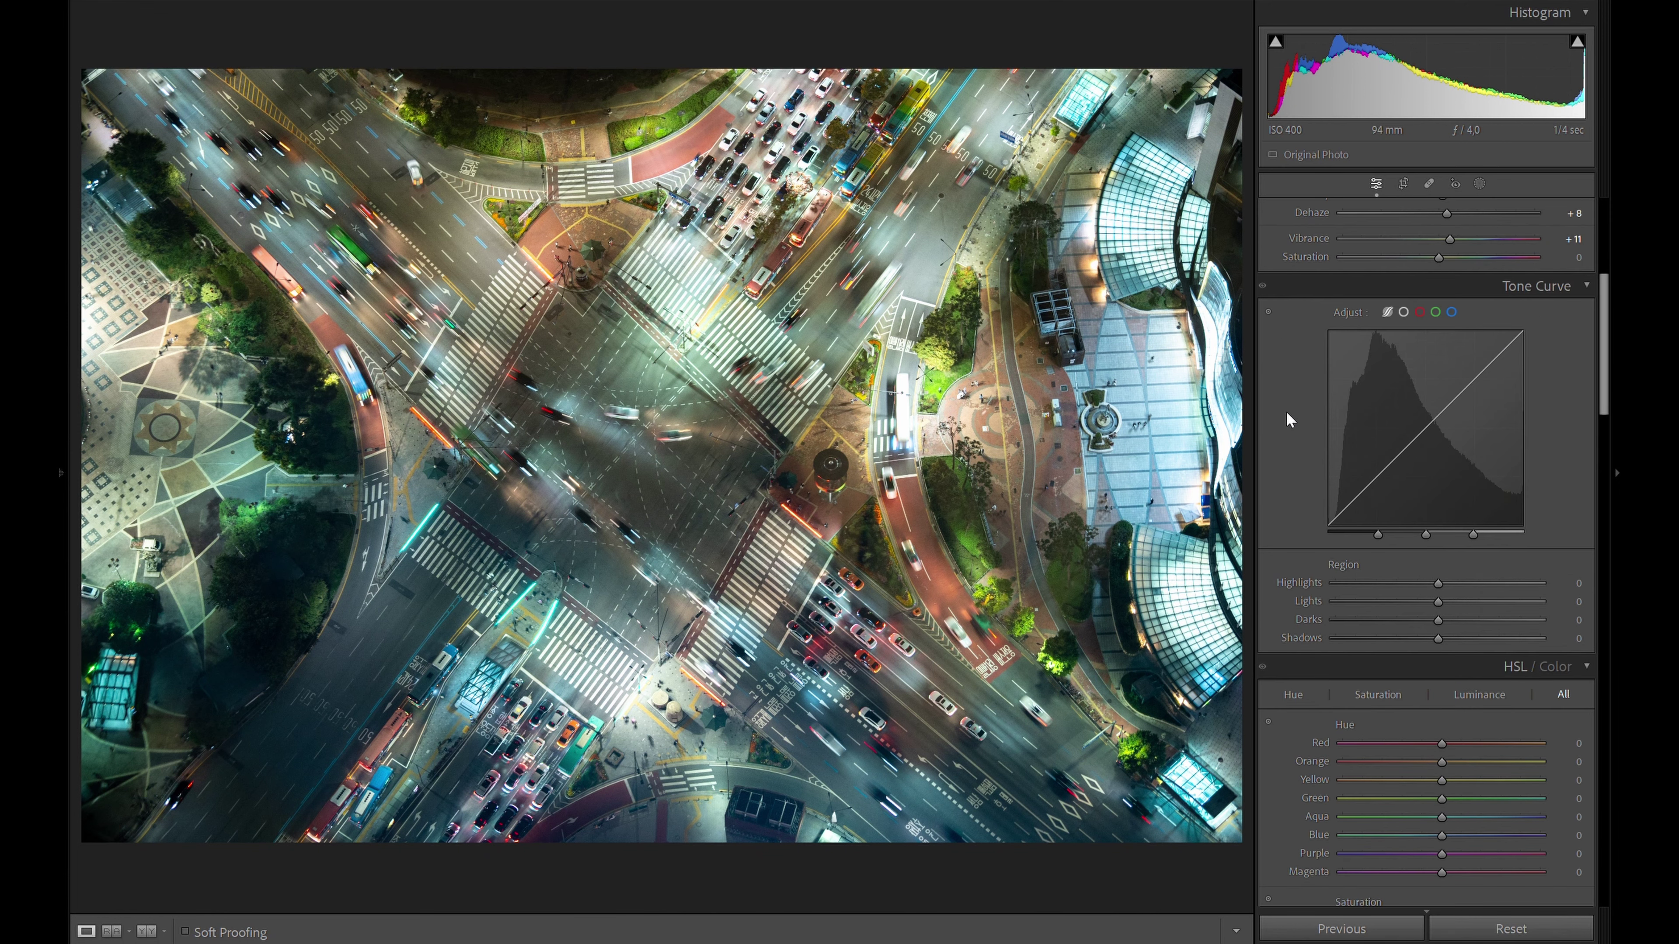
# Step: Set tone curve regions Highlights -22, Lights +5, Darks -11, Shadows +3, then compare against the unedited photo
pyautogui.moveTo(1437, 583)
pyautogui.mouseDown()
pyautogui.moveTo(1348, 584)
pyautogui.moveTo(1459, 595)
pyautogui.moveTo(1428, 595)
pyautogui.moveTo(1444, 600)
pyautogui.moveTo(1428, 614)
pyautogui.moveTo(1504, 610)
pyautogui.moveTo(1412, 613)
pyautogui.moveTo(1428, 601)
pyautogui.moveTo(1419, 637)
pyautogui.moveTo(1438, 624)
pyautogui.mouseUp()
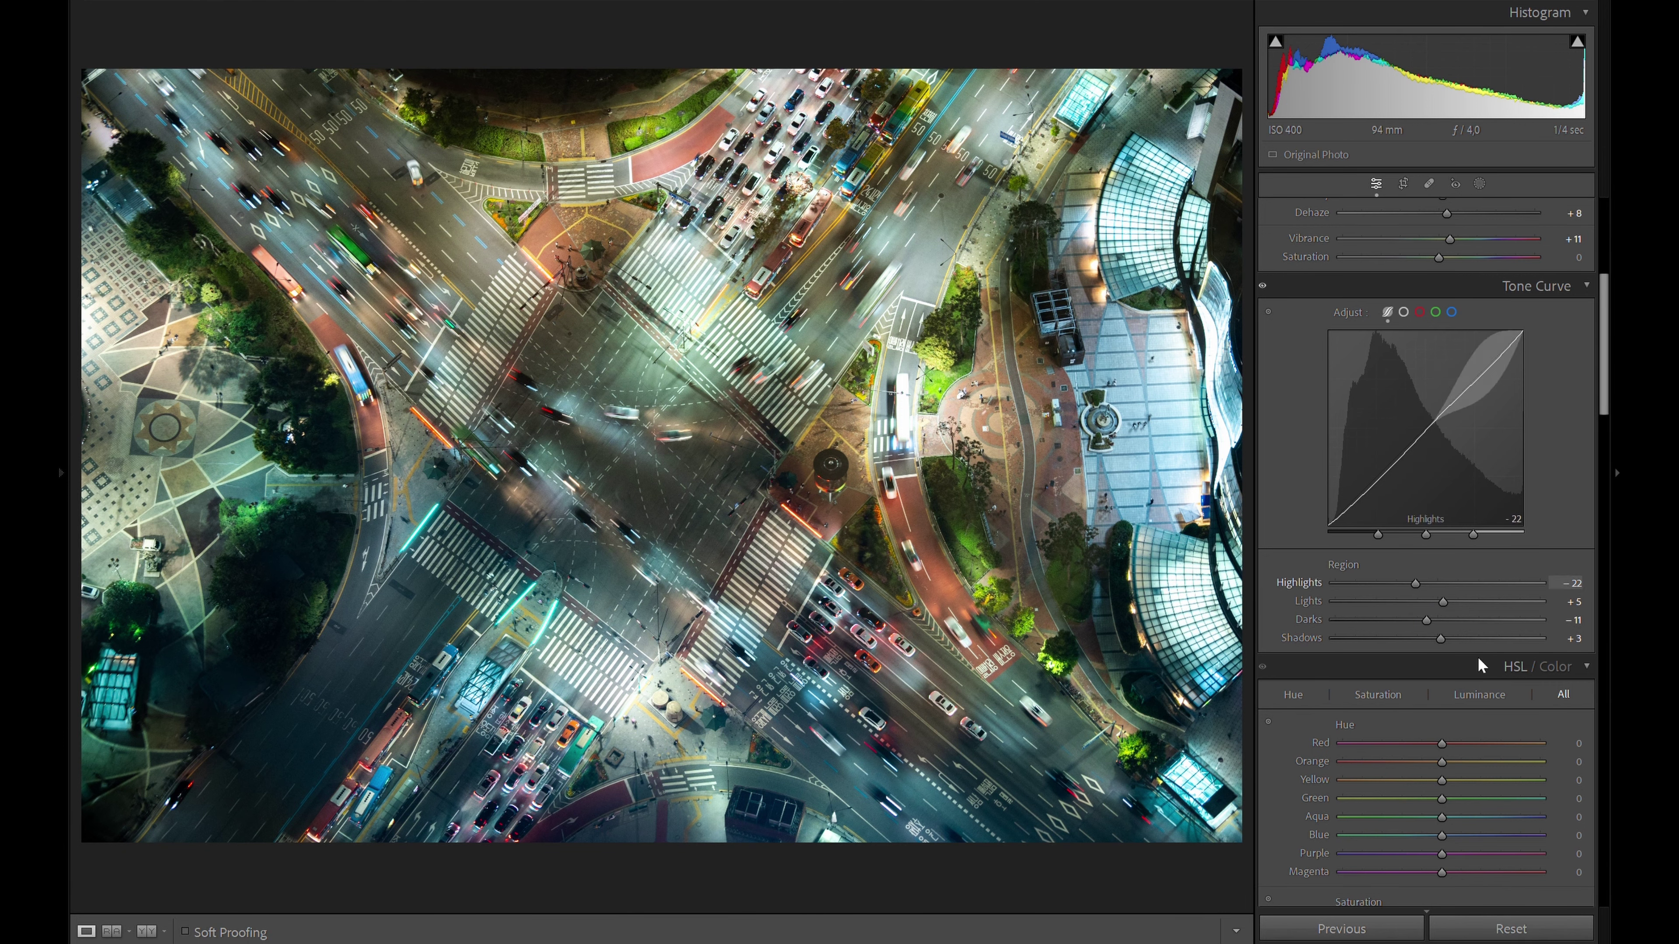
pyautogui.click(1507, 922)
pyautogui.hotkey('ctrl', 'z')
# Step: Set calibration primaries Red -29/+23, Green -5/-14, Blue -6/+22, then compare with a reset-and-undo
pyautogui.scroll(-5, 1322, 496)
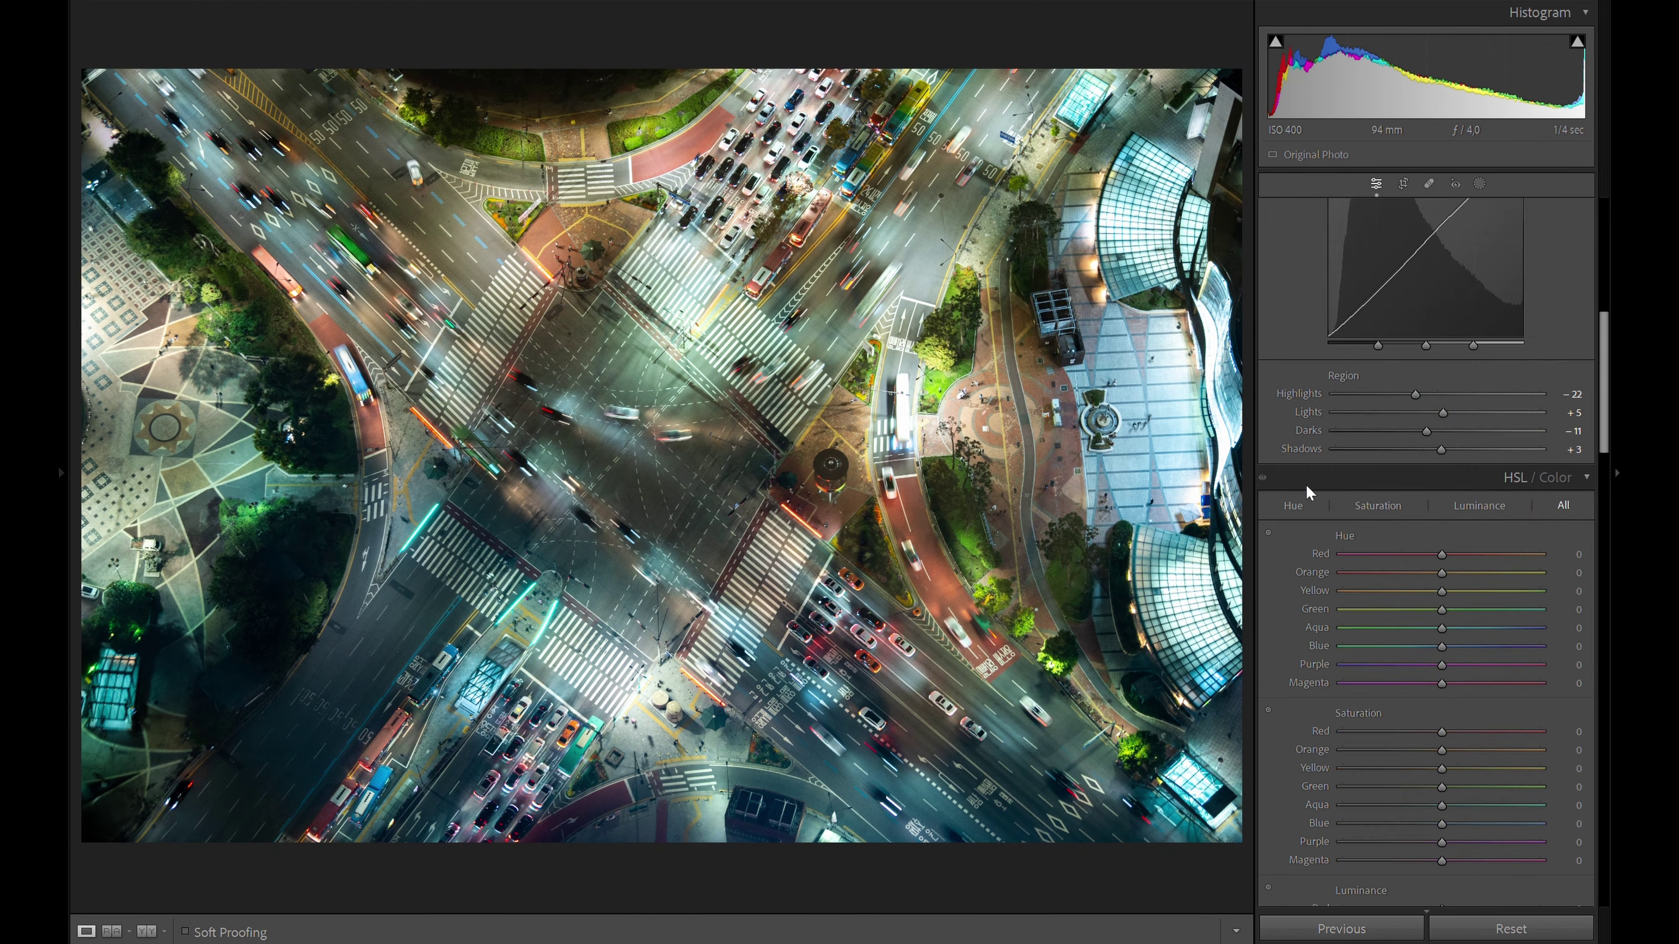
pyautogui.scroll(-5, 1305, 483)
pyautogui.scroll(-5, 1293, 379)
pyautogui.scroll(-3, 1289, 397)
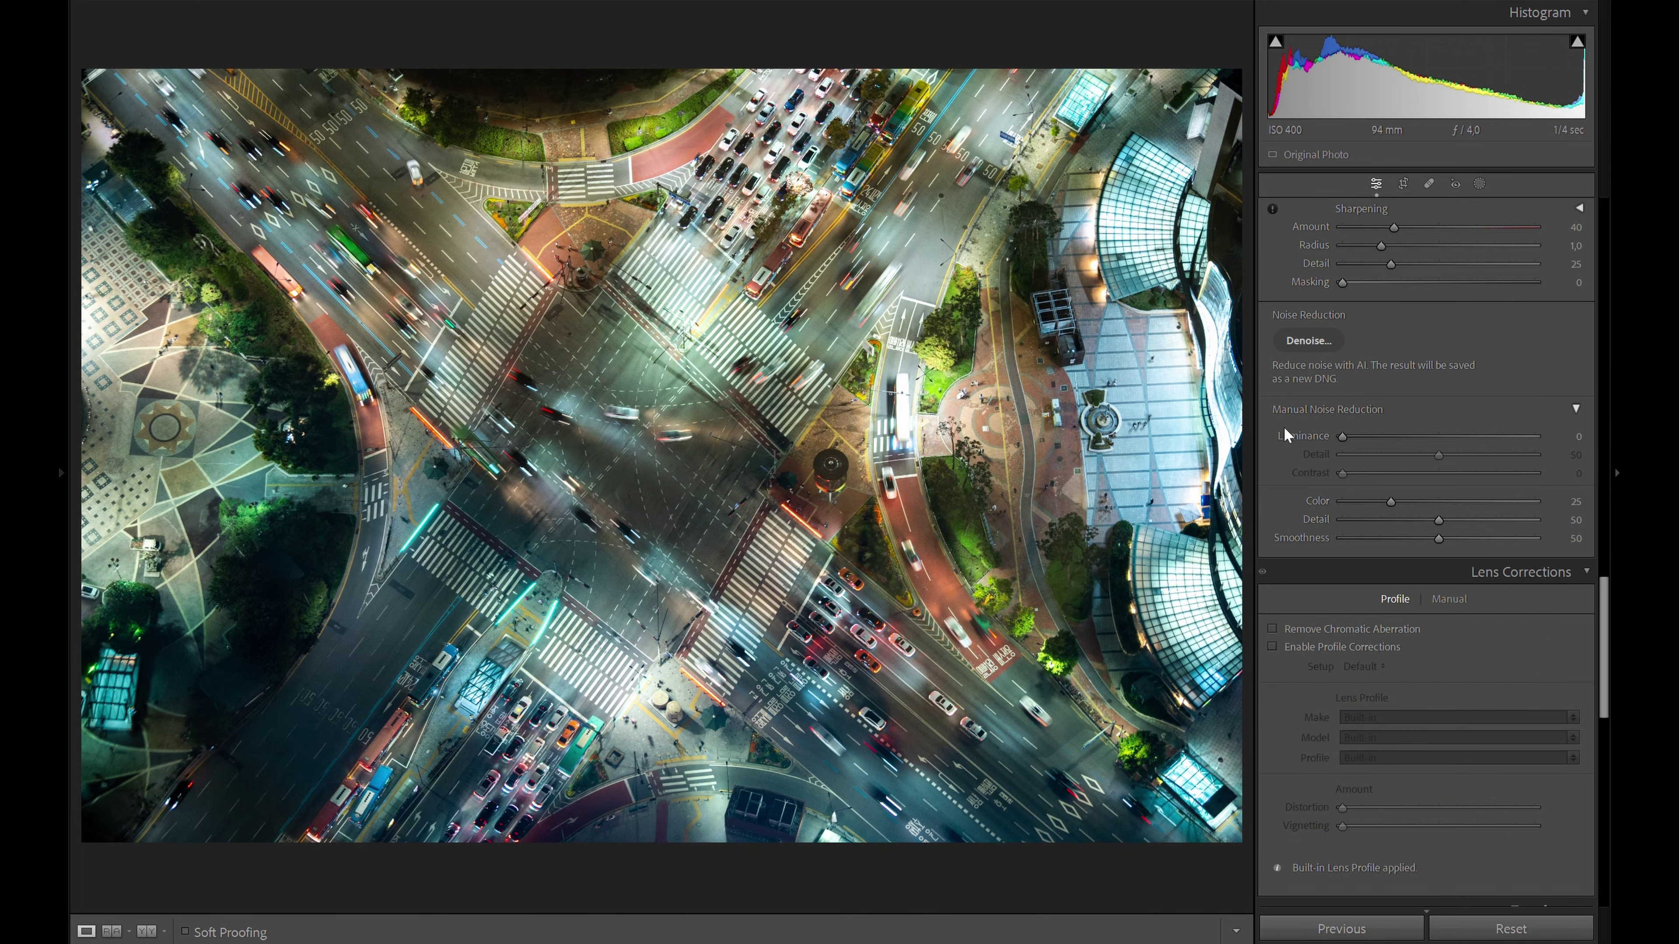
pyautogui.scroll(3, 1285, 436)
pyautogui.scroll(-6, 1279, 439)
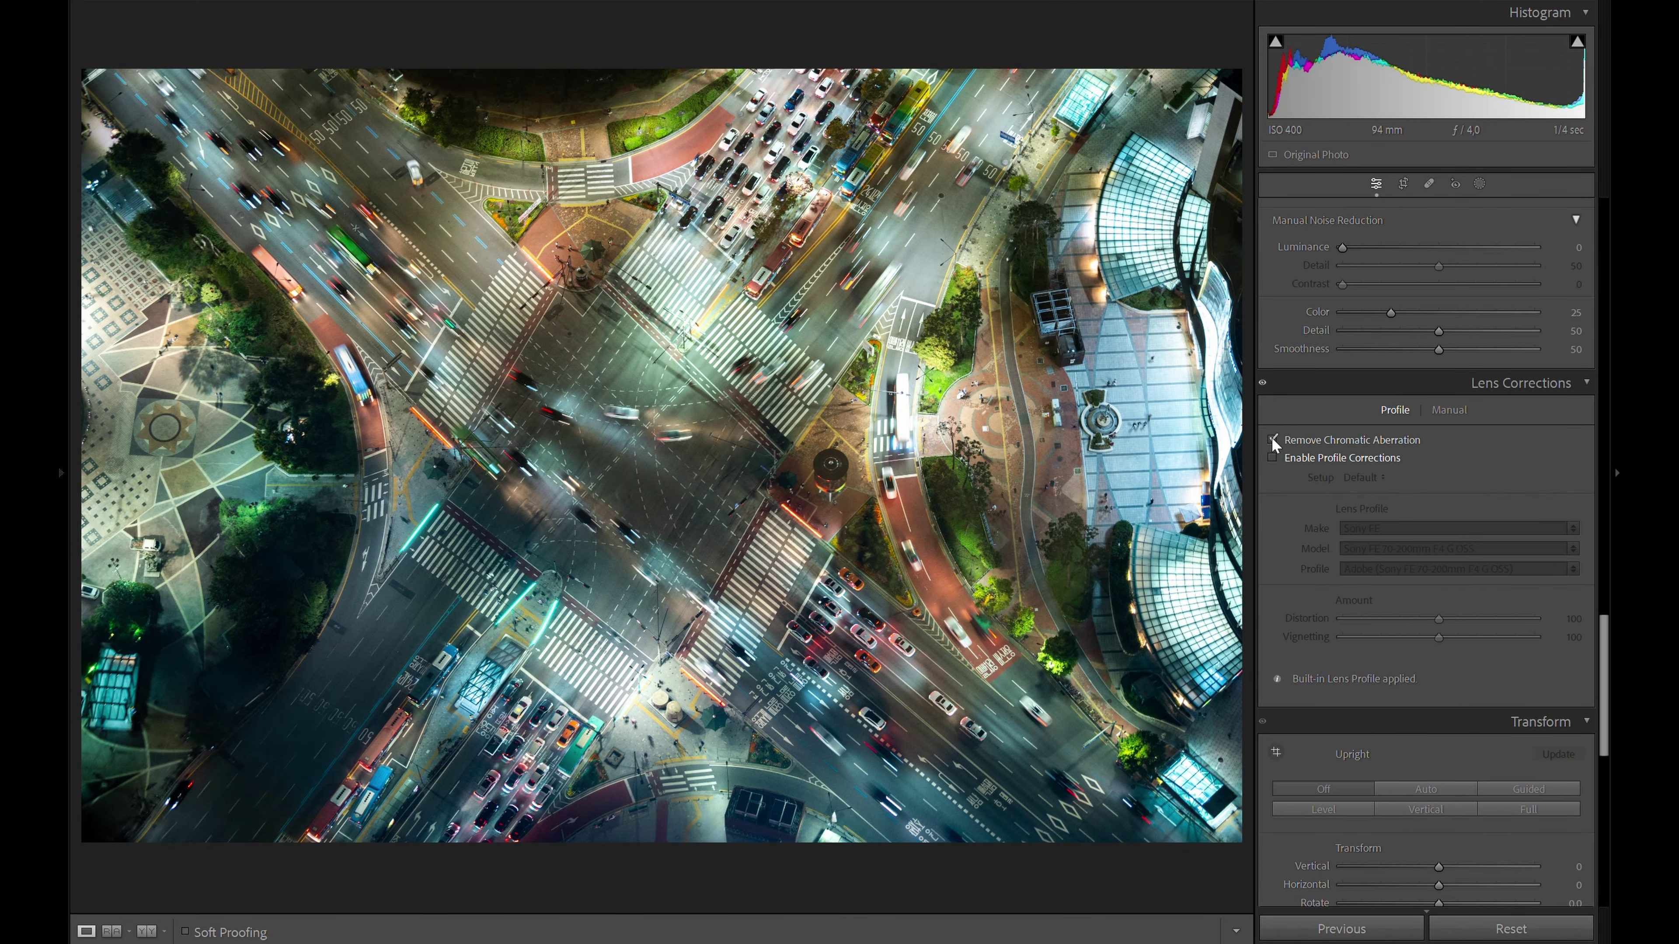
pyautogui.scroll(-10, 1280, 516)
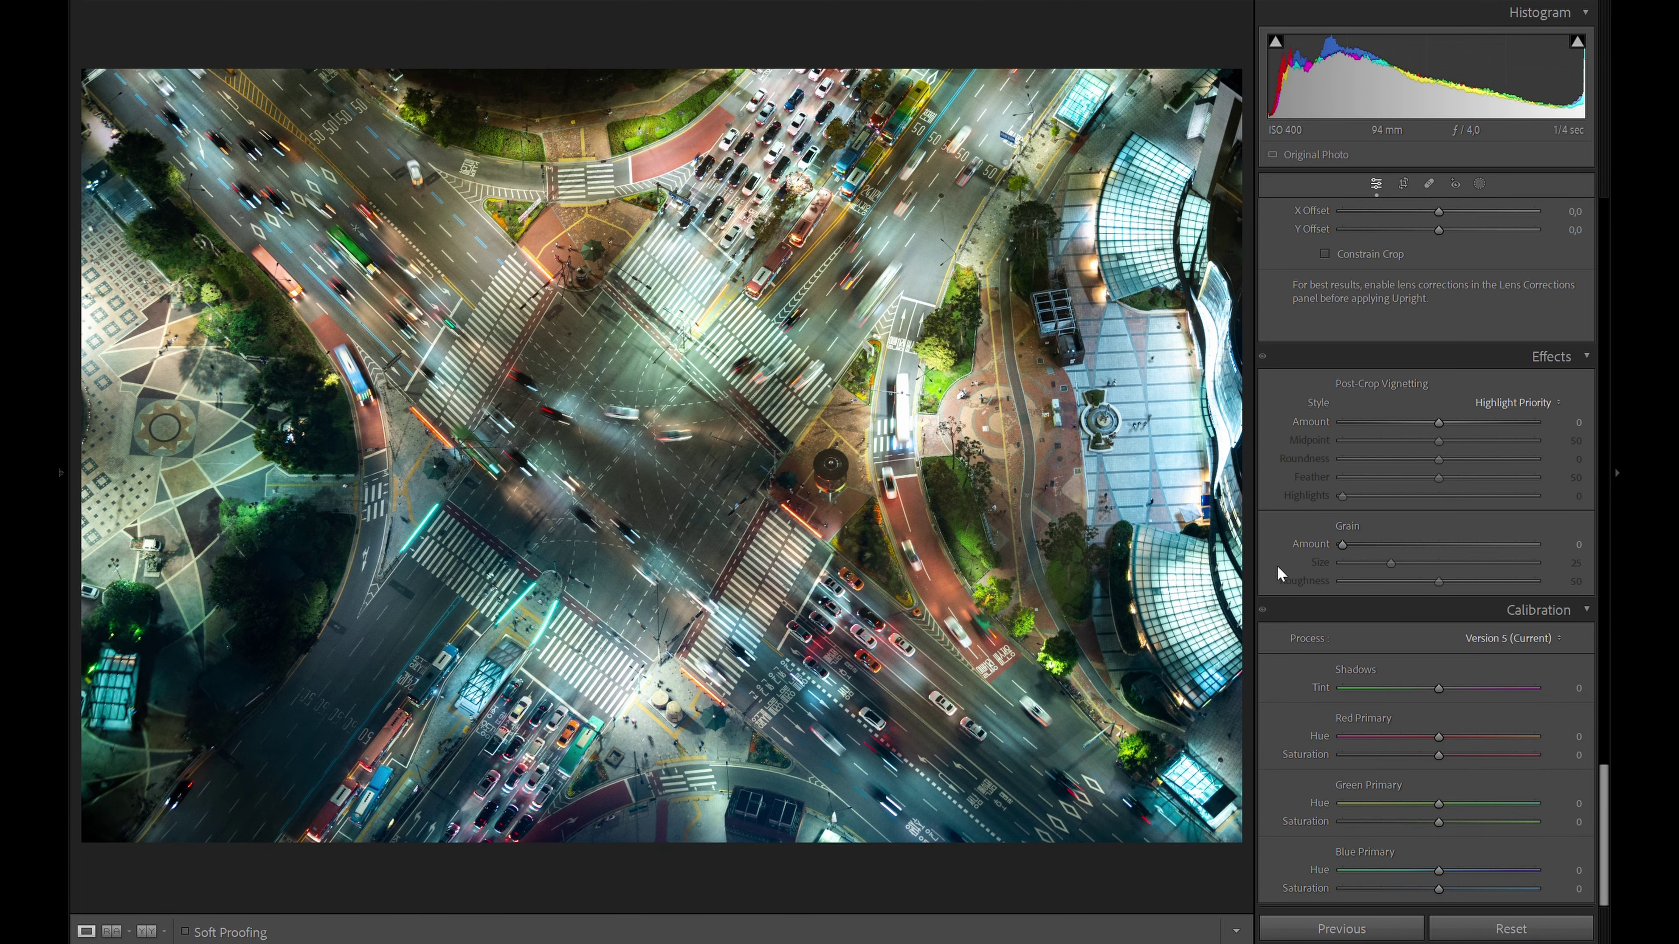
pyautogui.moveTo(1467, 716)
pyautogui.mouseDown()
pyautogui.moveTo(1412, 720)
pyautogui.moveTo(1459, 736)
pyautogui.moveTo(1424, 858)
pyautogui.moveTo(1464, 876)
pyautogui.mouseUp()
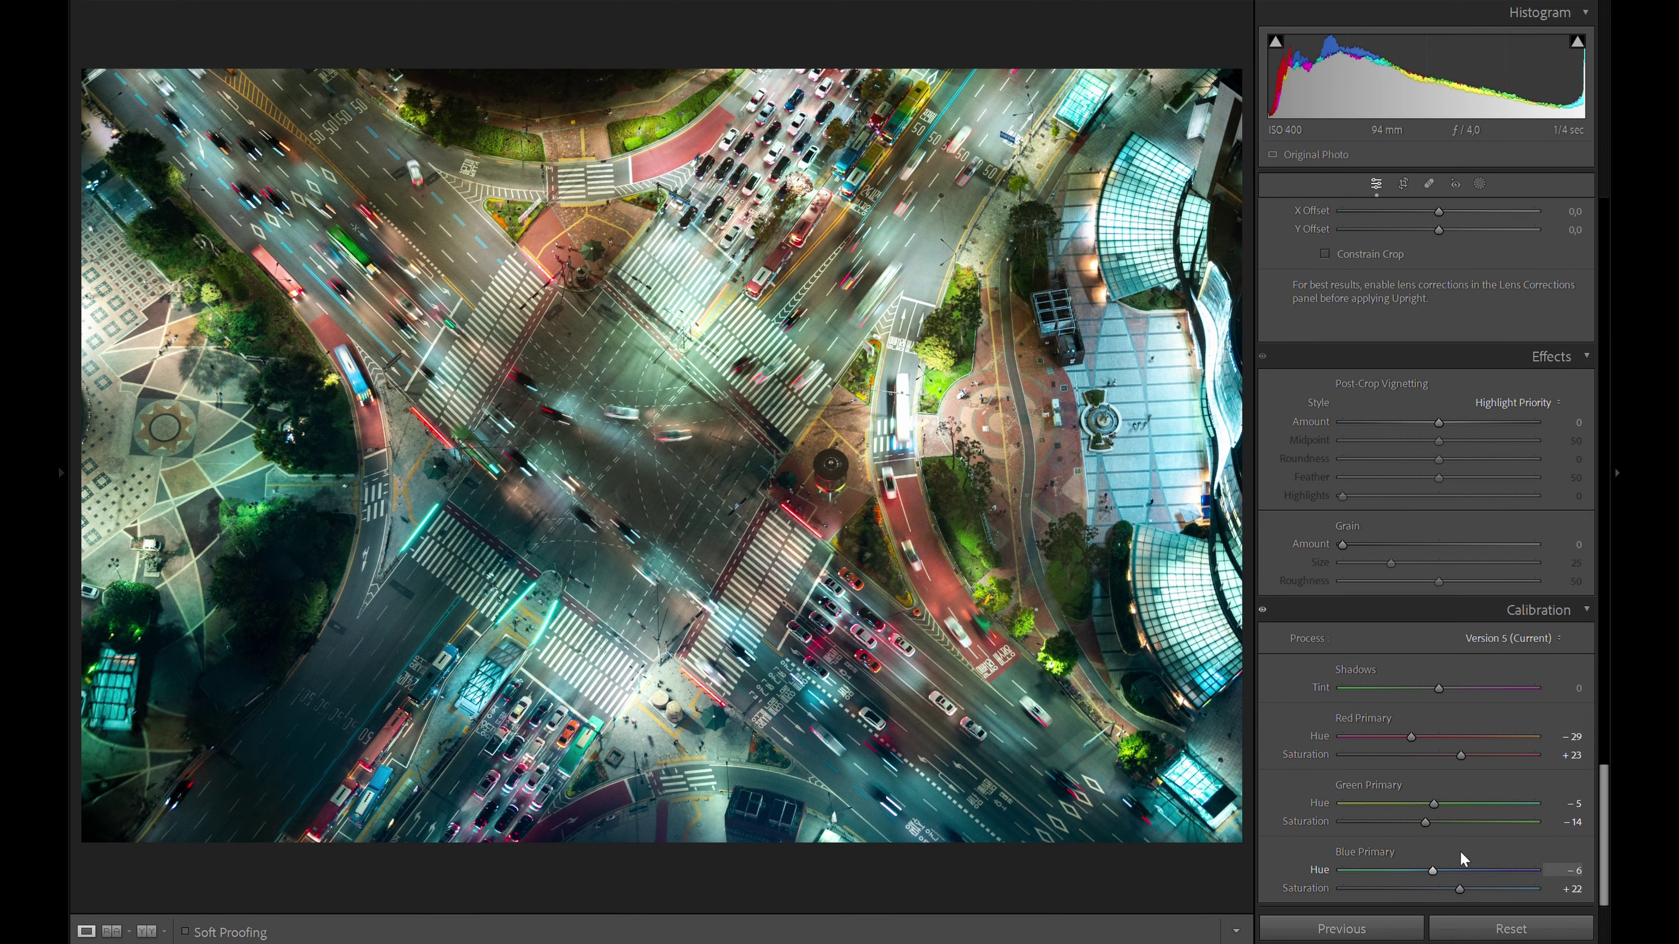
pyautogui.click(1520, 919)
pyautogui.hotkey('ctrl', 'z')
# Step: Raise sharpening amount, set masking to 10 and colour noise reduction to 33
pyautogui.scroll(8, 1368, 733)
pyautogui.scroll(2, 1367, 733)
pyautogui.scroll(4, 1335, 669)
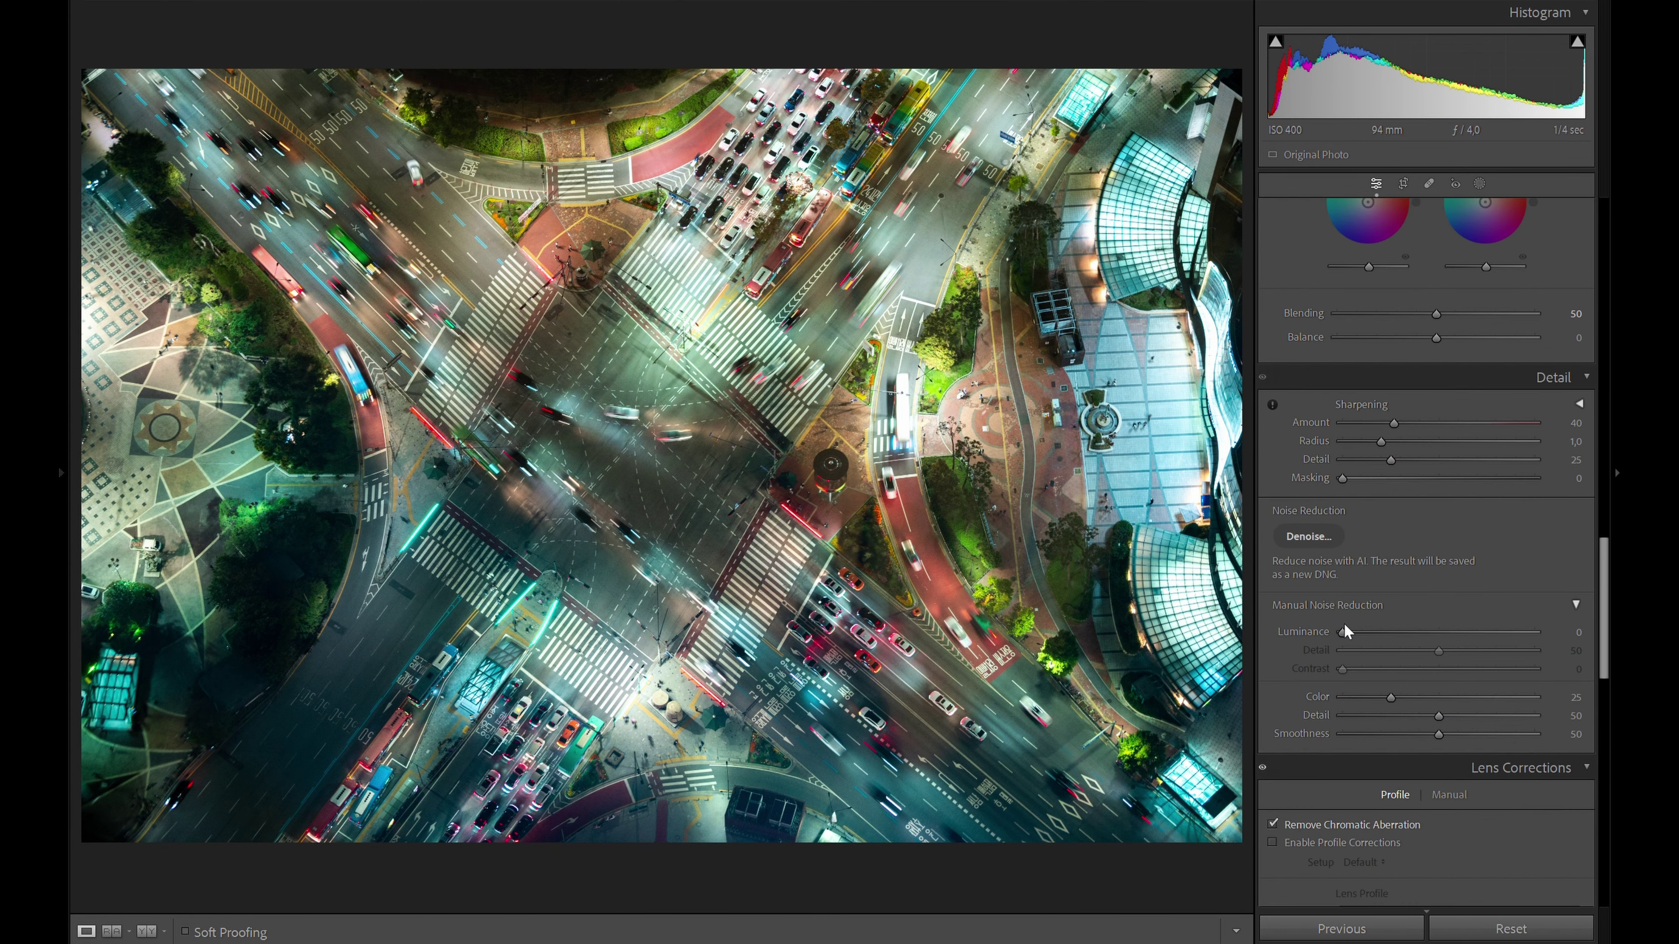
pyautogui.moveTo(1394, 423)
pyautogui.mouseDown()
pyautogui.moveTo(1411, 413)
pyautogui.moveTo(1358, 467)
pyautogui.moveTo(1361, 501)
pyautogui.mouseUp()
pyautogui.moveTo(1342, 630); pyautogui.dragTo(1362, 619)
pyautogui.moveTo(1396, 687); pyautogui.dragTo(1412, 688)
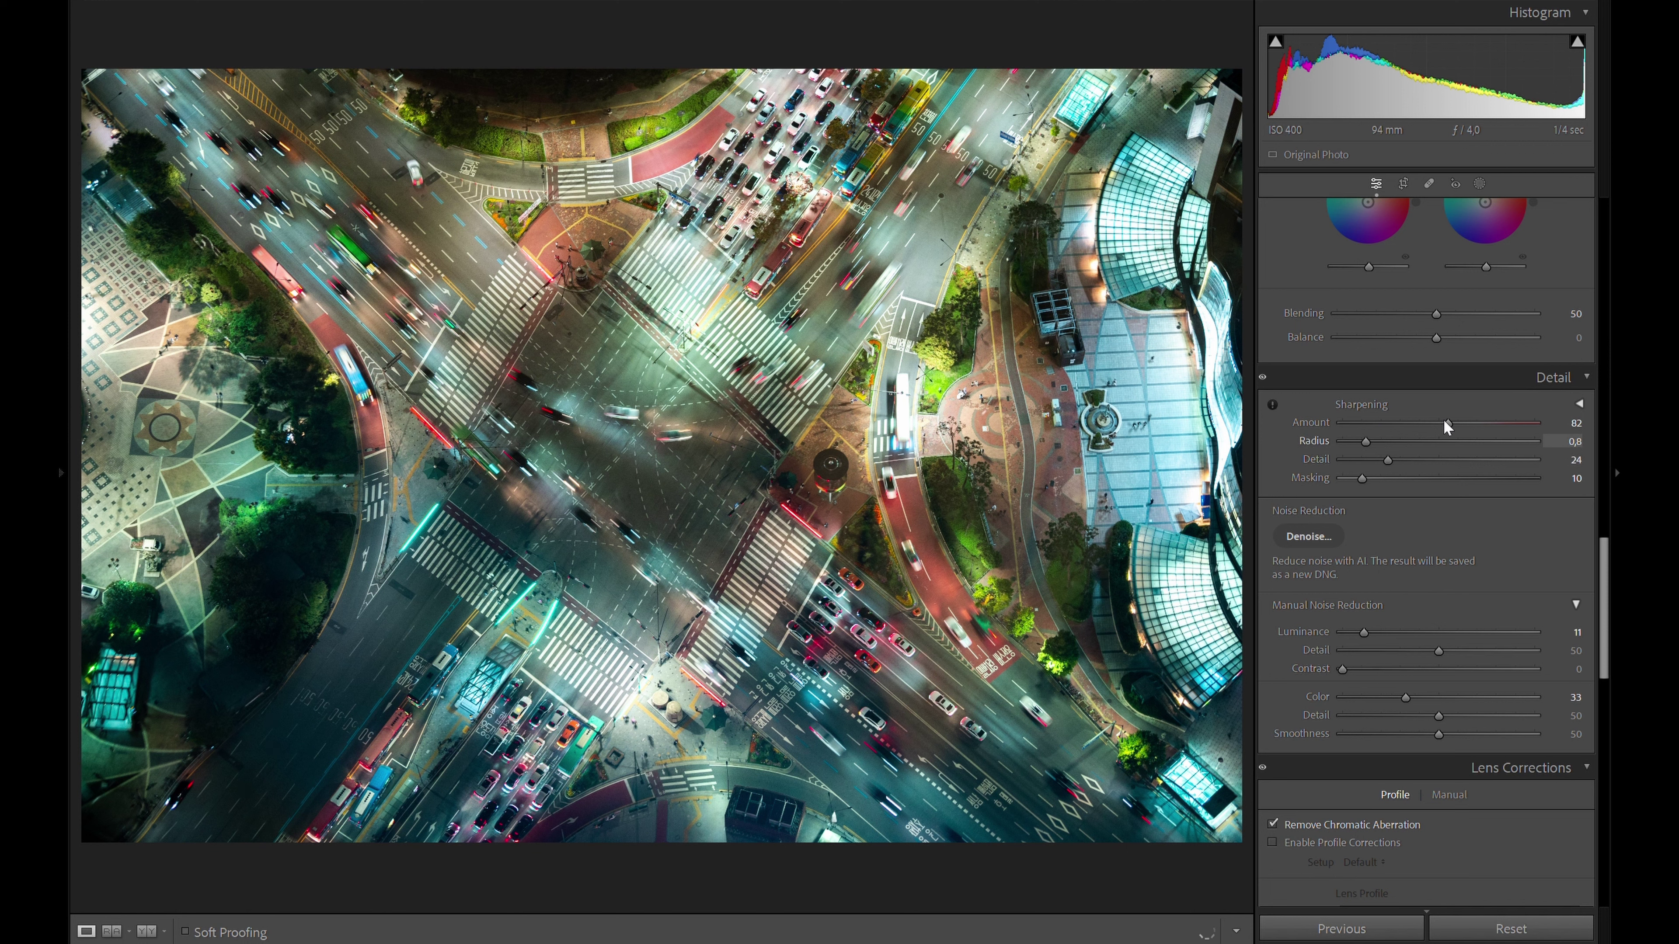
pyautogui.moveTo(1446, 423); pyautogui.dragTo(1451, 423)
# Step: At 100% zoom, set luminance noise reduction 17 and sharpening amount 78
pyautogui.press('z')
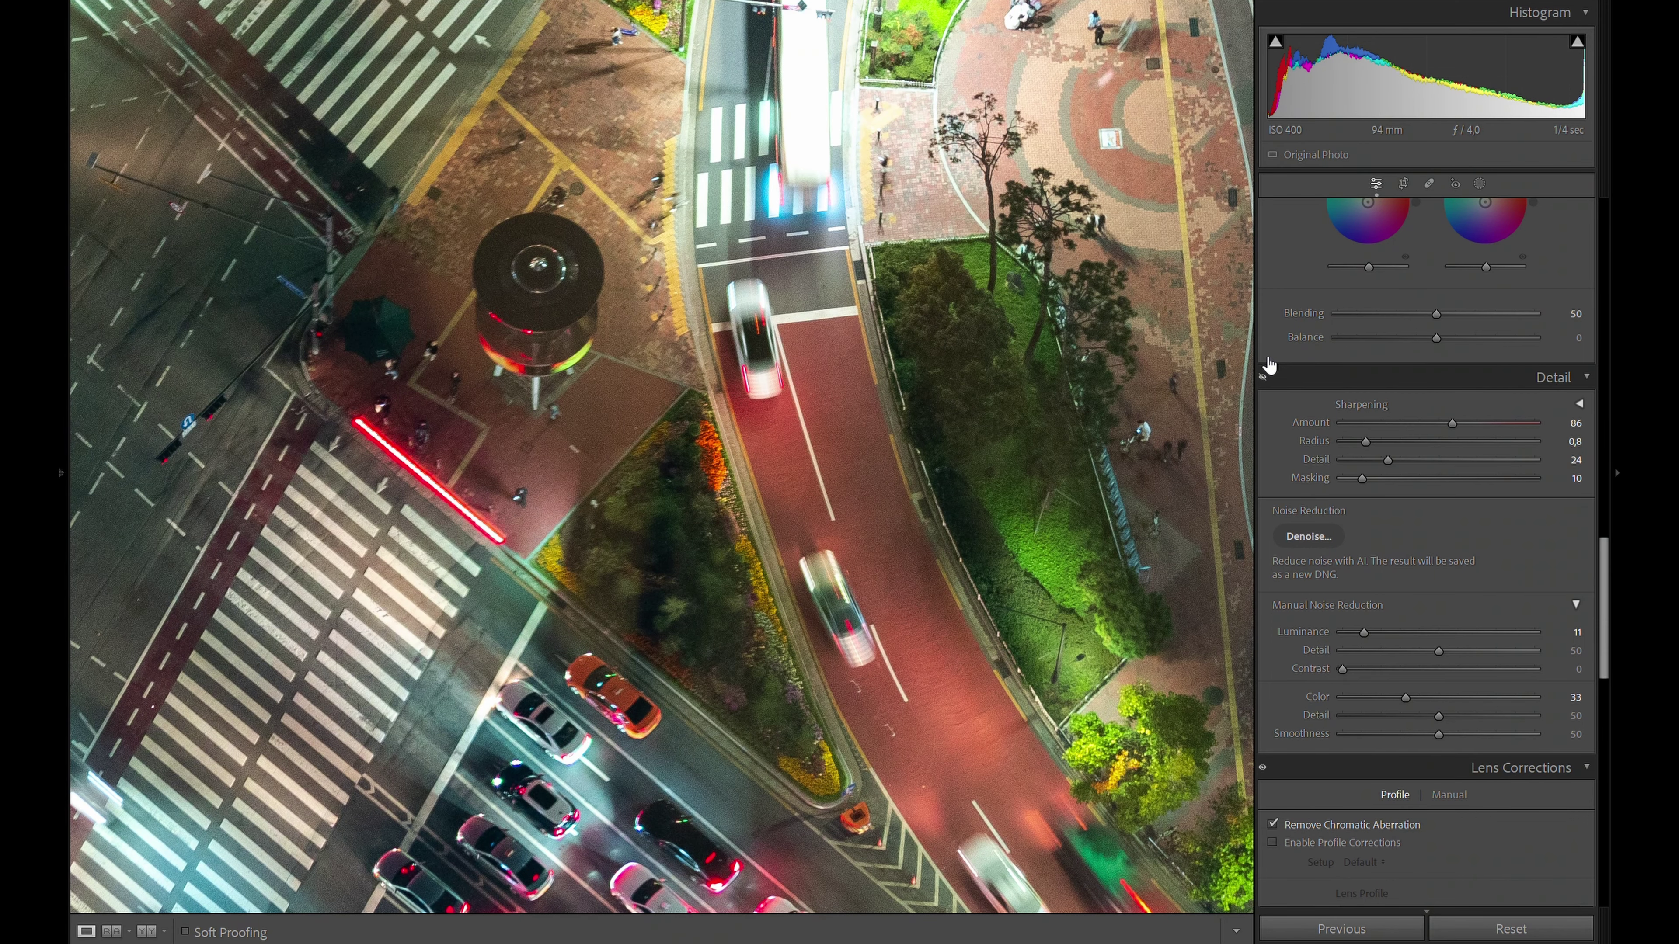
pyautogui.moveTo(1363, 631); pyautogui.dragTo(1375, 632)
pyautogui.moveTo(1452, 423); pyautogui.dragTo(1442, 423)
pyautogui.press('z')
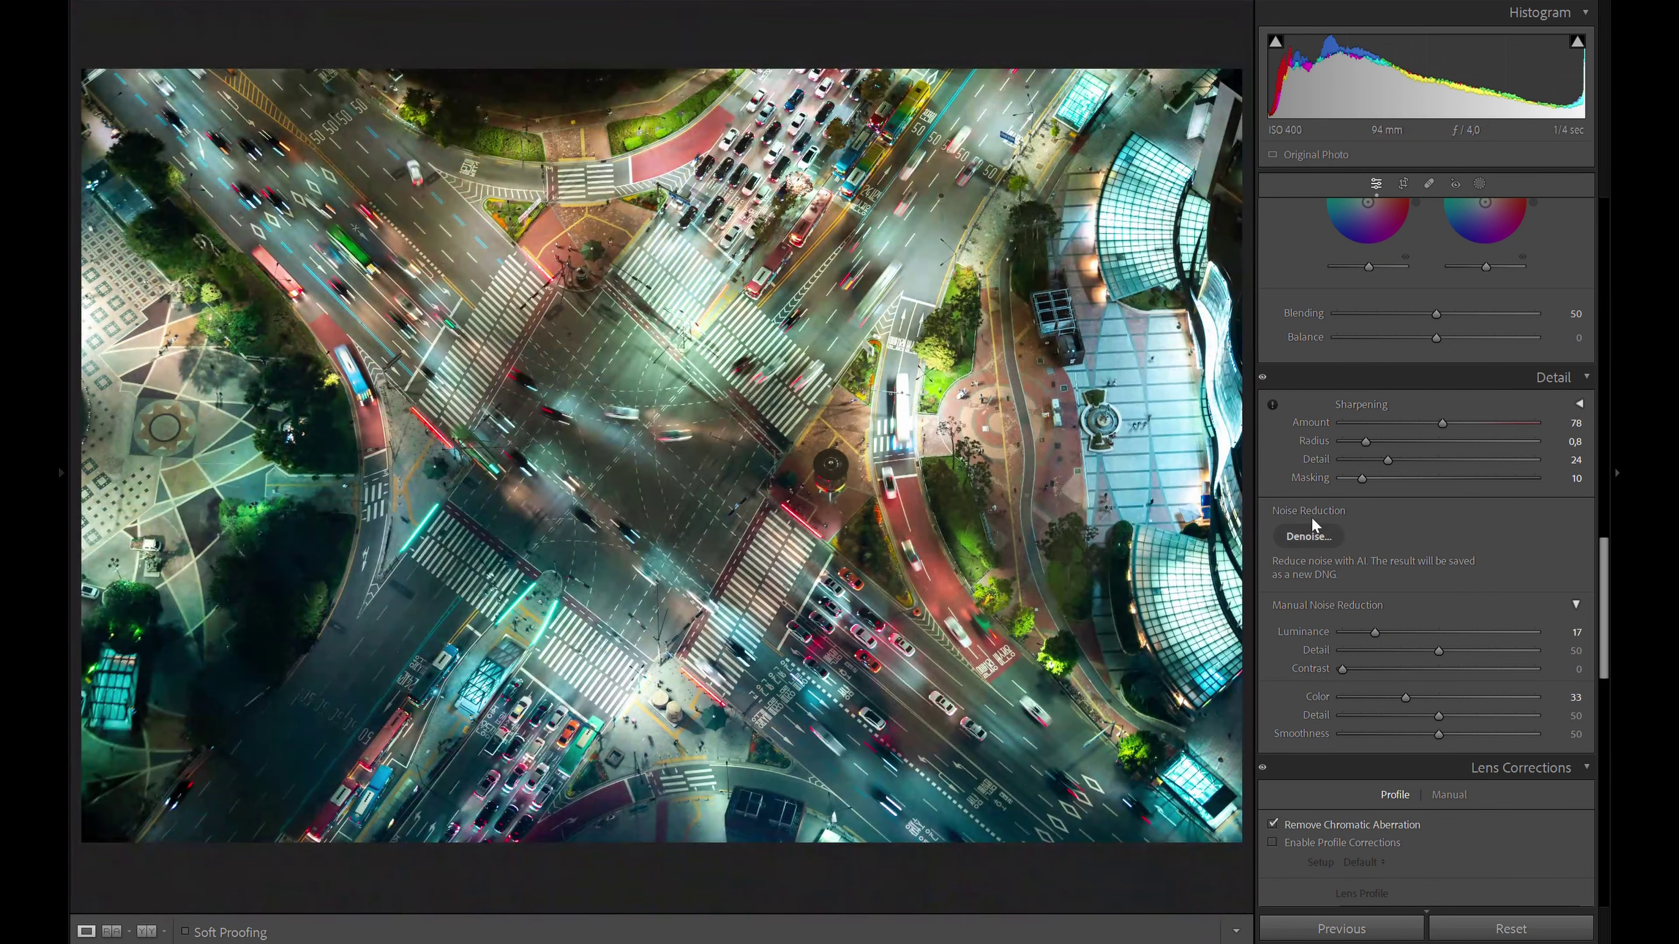
pyautogui.scroll(3, 1289, 488)
pyautogui.scroll(3, 1289, 488)
# Step: Shift HSL hues for red, orange, green and another colour range, reaching Aqua hue +70
pyautogui.scroll(3, 1289, 465)
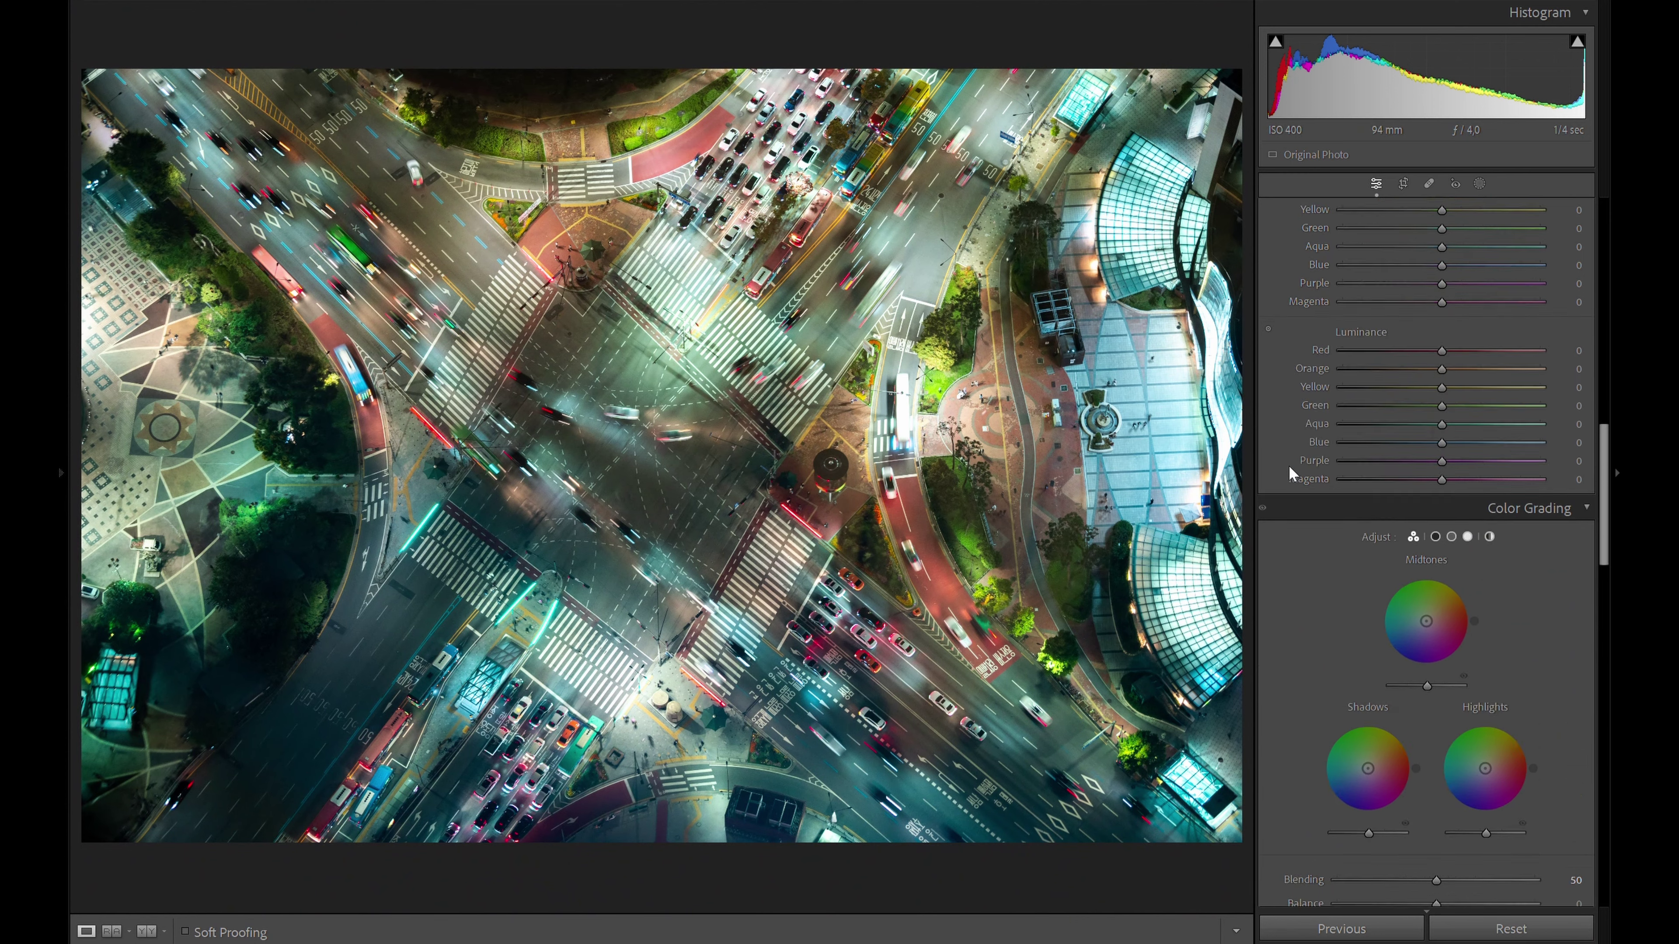
pyautogui.scroll(6, 1287, 463)
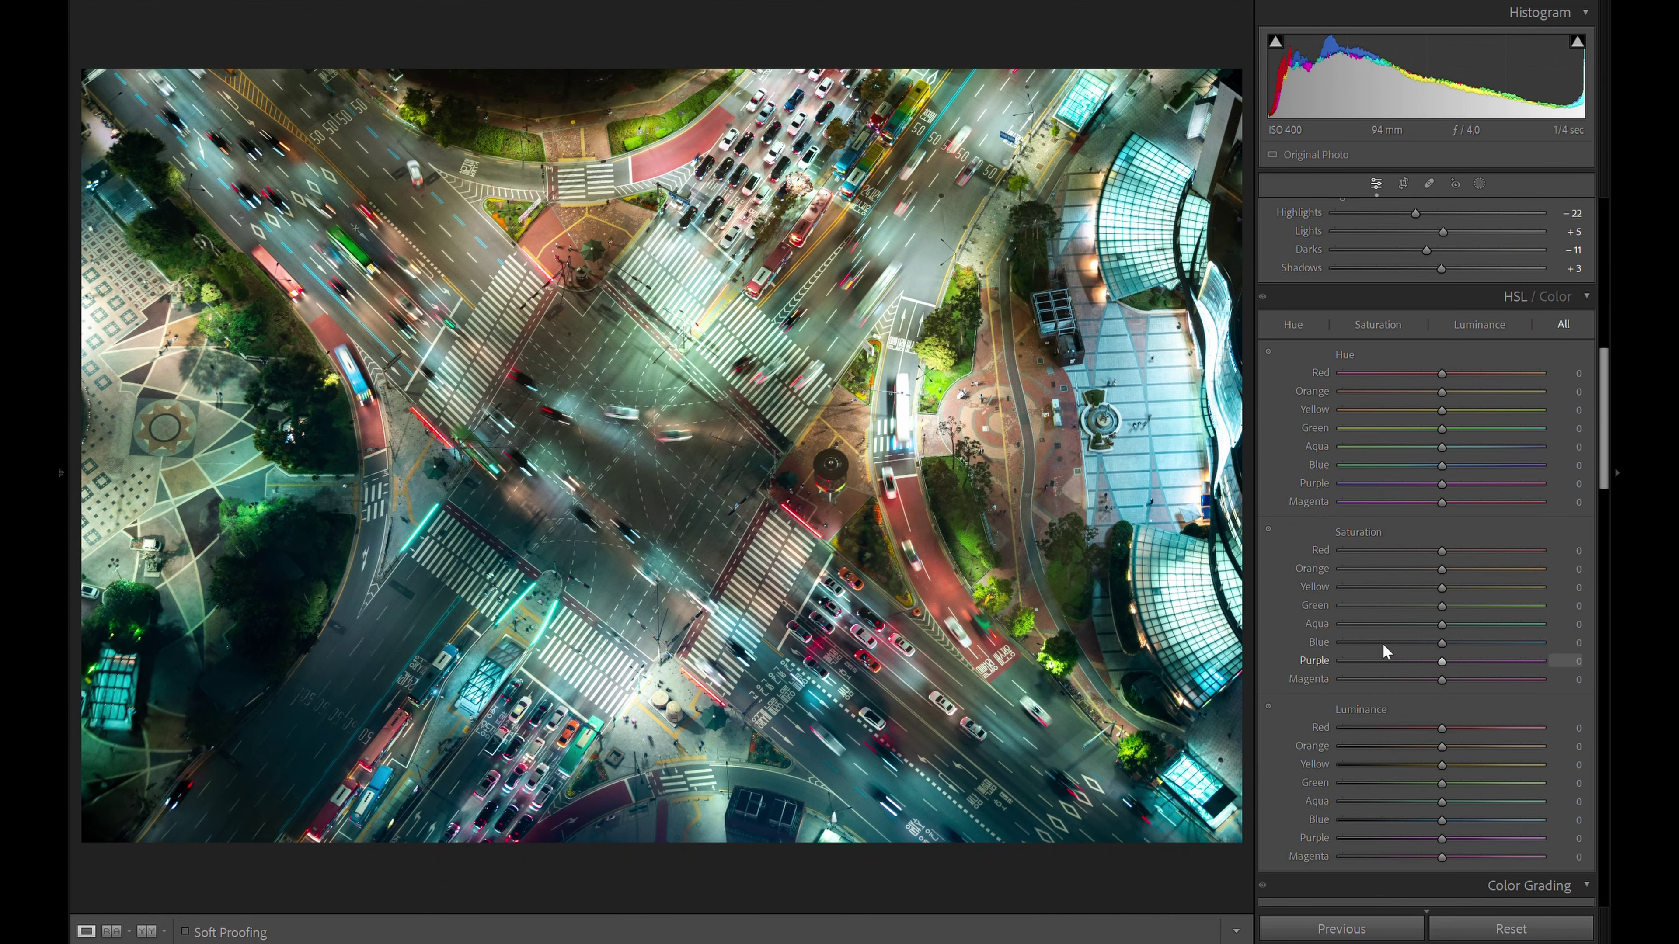
pyautogui.moveTo(1441, 373); pyautogui.dragTo(1425, 387)
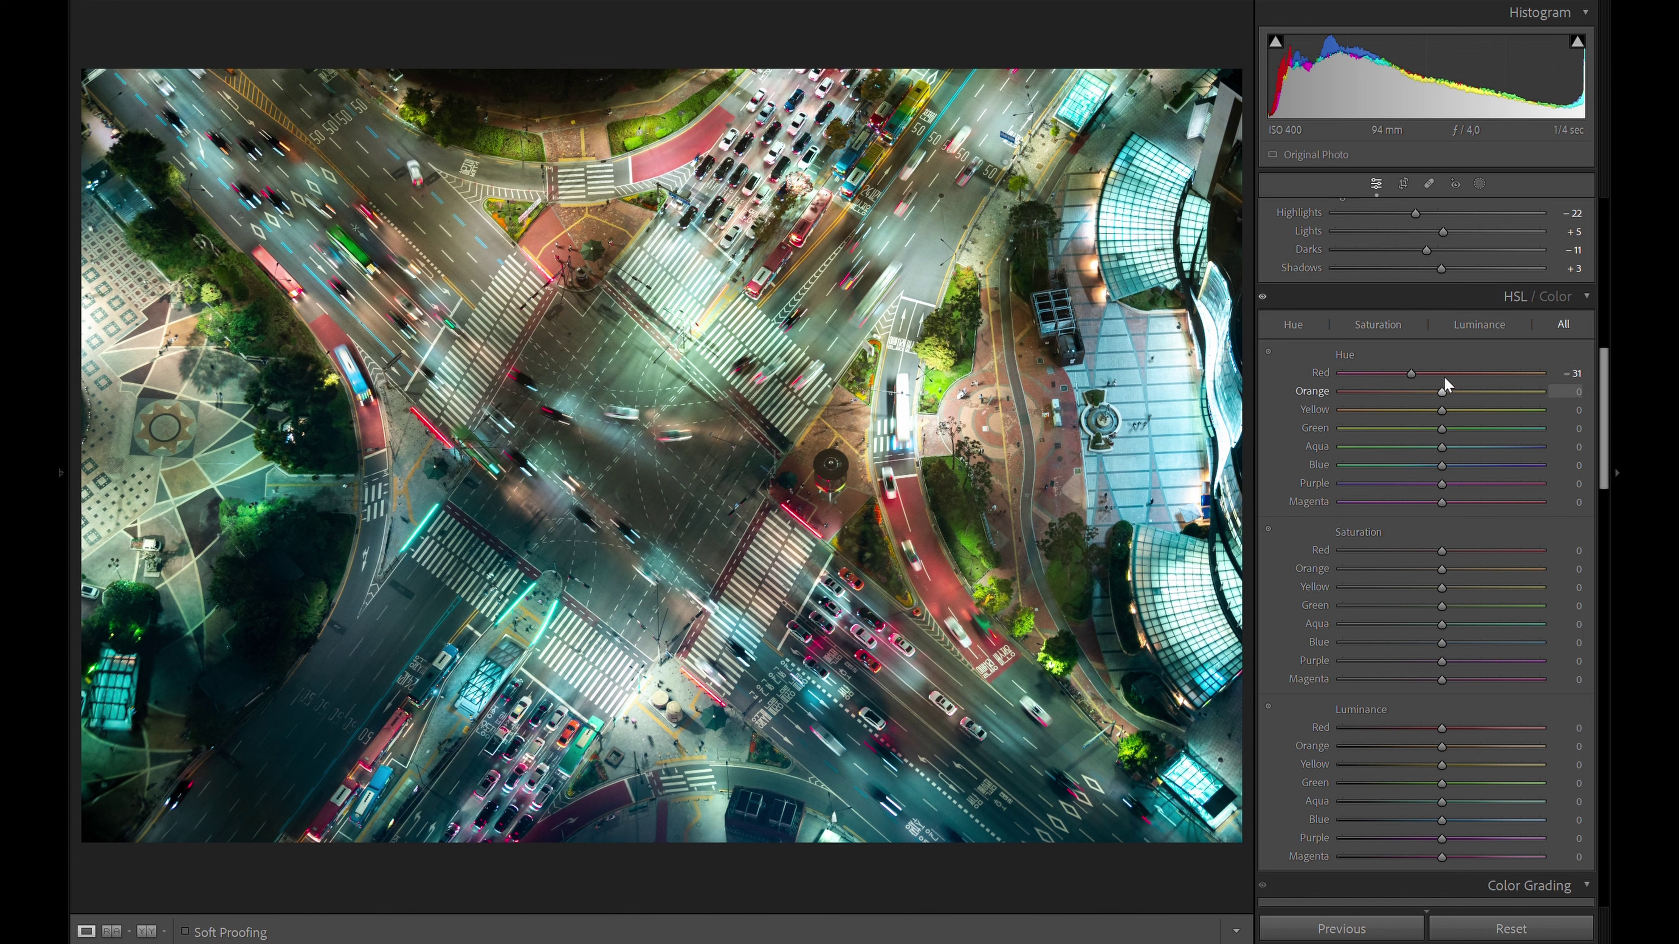
pyautogui.moveTo(1416, 393)
pyautogui.mouseDown()
pyautogui.moveTo(1446, 392)
pyautogui.moveTo(1422, 391)
pyautogui.mouseUp()
pyautogui.moveTo(1441, 429)
pyautogui.mouseDown()
pyautogui.moveTo(1445, 415)
pyautogui.moveTo(1439, 442)
pyautogui.moveTo(1534, 445)
pyautogui.moveTo(1375, 466)
pyautogui.moveTo(1402, 466)
pyautogui.mouseUp()
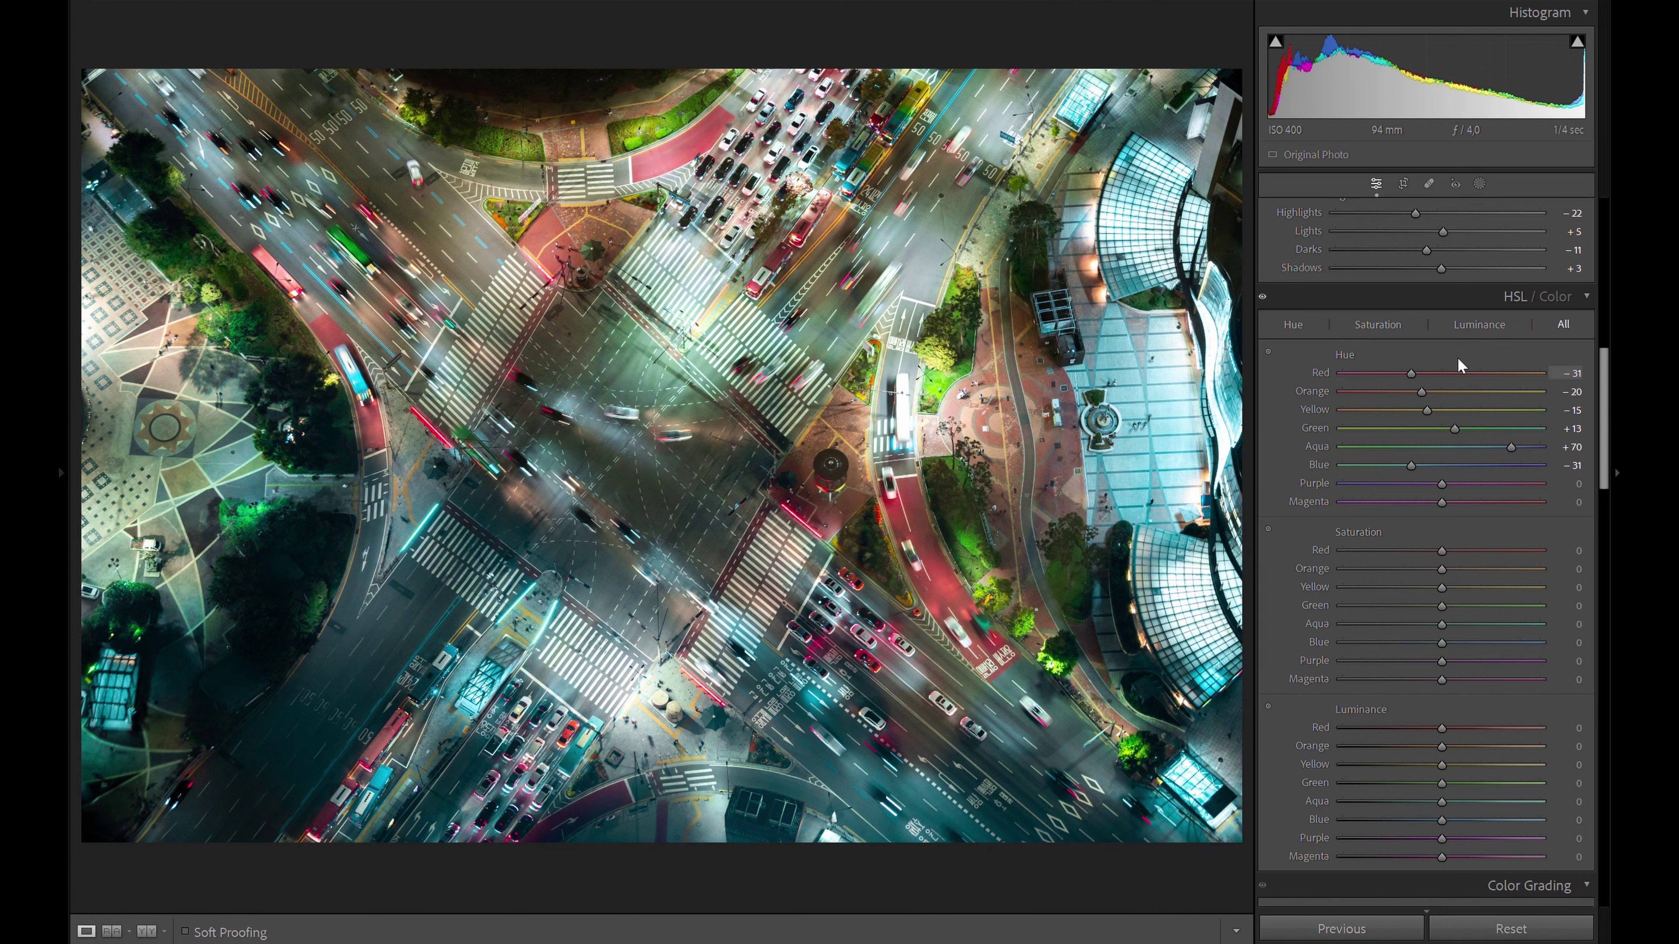
pyautogui.moveTo(1442, 483)
pyautogui.mouseDown()
pyautogui.moveTo(1490, 469)
pyautogui.moveTo(1434, 501)
pyautogui.moveTo(1472, 587)
pyautogui.moveTo(1433, 578)
pyautogui.mouseUp()
# Step: Desaturate greens (-35) and blues, tweak yellow, magenta and purple, darken purples, set Purple hue -1
pyautogui.moveTo(1477, 587); pyautogui.dragTo(1480, 587)
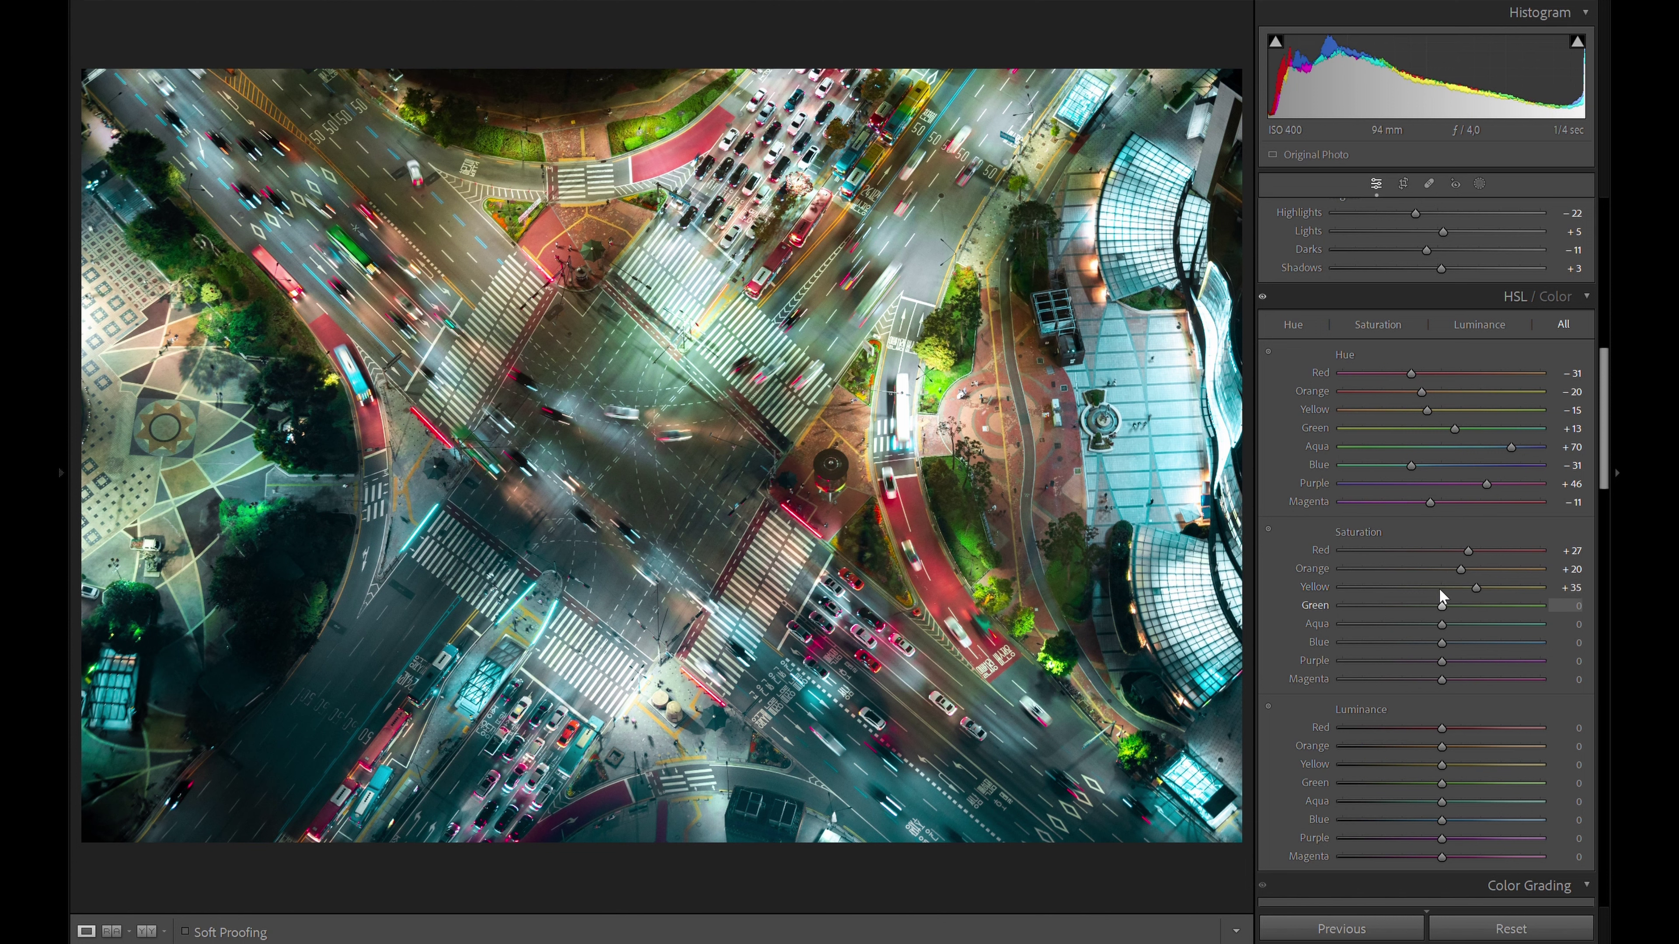
pyautogui.moveTo(1391, 595)
pyautogui.mouseDown()
pyautogui.moveTo(1366, 594)
pyautogui.moveTo(1408, 607)
pyautogui.mouseUp()
pyautogui.moveTo(1440, 641)
pyautogui.mouseDown()
pyautogui.moveTo(1361, 641)
pyautogui.moveTo(1433, 641)
pyautogui.moveTo(1391, 660)
pyautogui.moveTo(1493, 679)
pyautogui.mouseUp()
pyautogui.moveTo(1349, 670); pyautogui.dragTo(1448, 691)
pyautogui.moveTo(1549, 660)
pyautogui.mouseDown()
pyautogui.moveTo(1353, 670)
pyautogui.moveTo(1499, 678)
pyautogui.moveTo(1422, 676)
pyautogui.moveTo(1460, 783)
pyautogui.moveTo(1394, 802)
pyautogui.moveTo(1445, 801)
pyautogui.moveTo(1486, 838)
pyautogui.moveTo(1431, 839)
pyautogui.mouseUp()
pyautogui.moveTo(1442, 857)
pyautogui.mouseDown()
pyautogui.moveTo(1339, 856)
pyautogui.moveTo(1526, 840)
pyautogui.mouseUp()
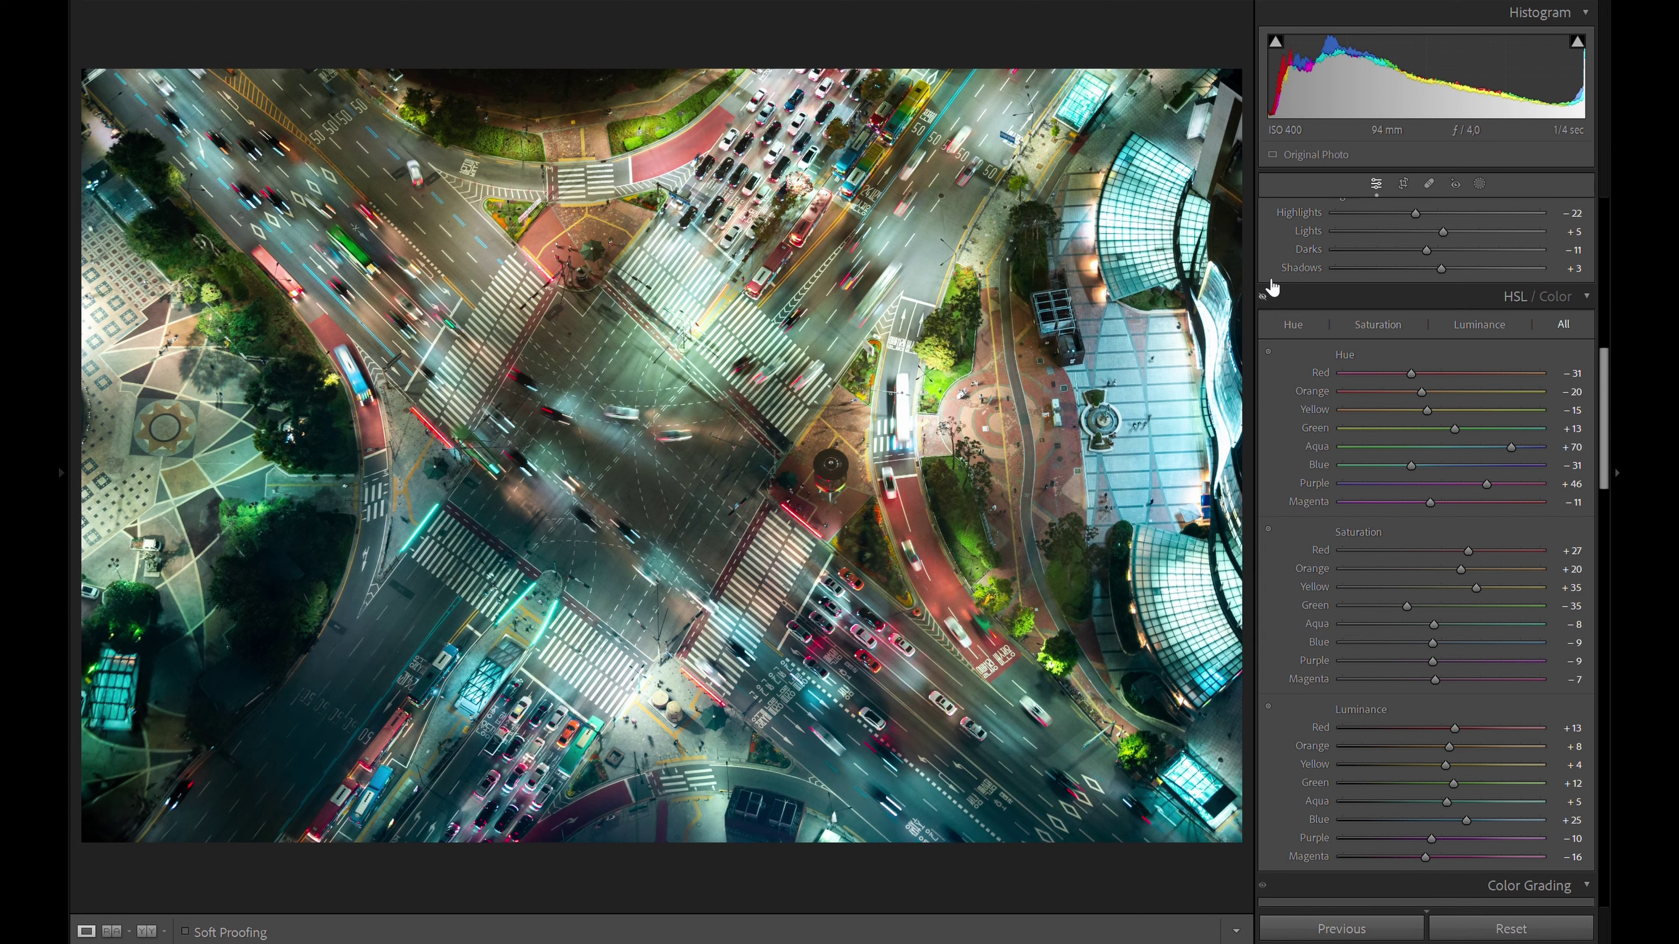
pyautogui.moveTo(1486, 484); pyautogui.dragTo(1526, 484)
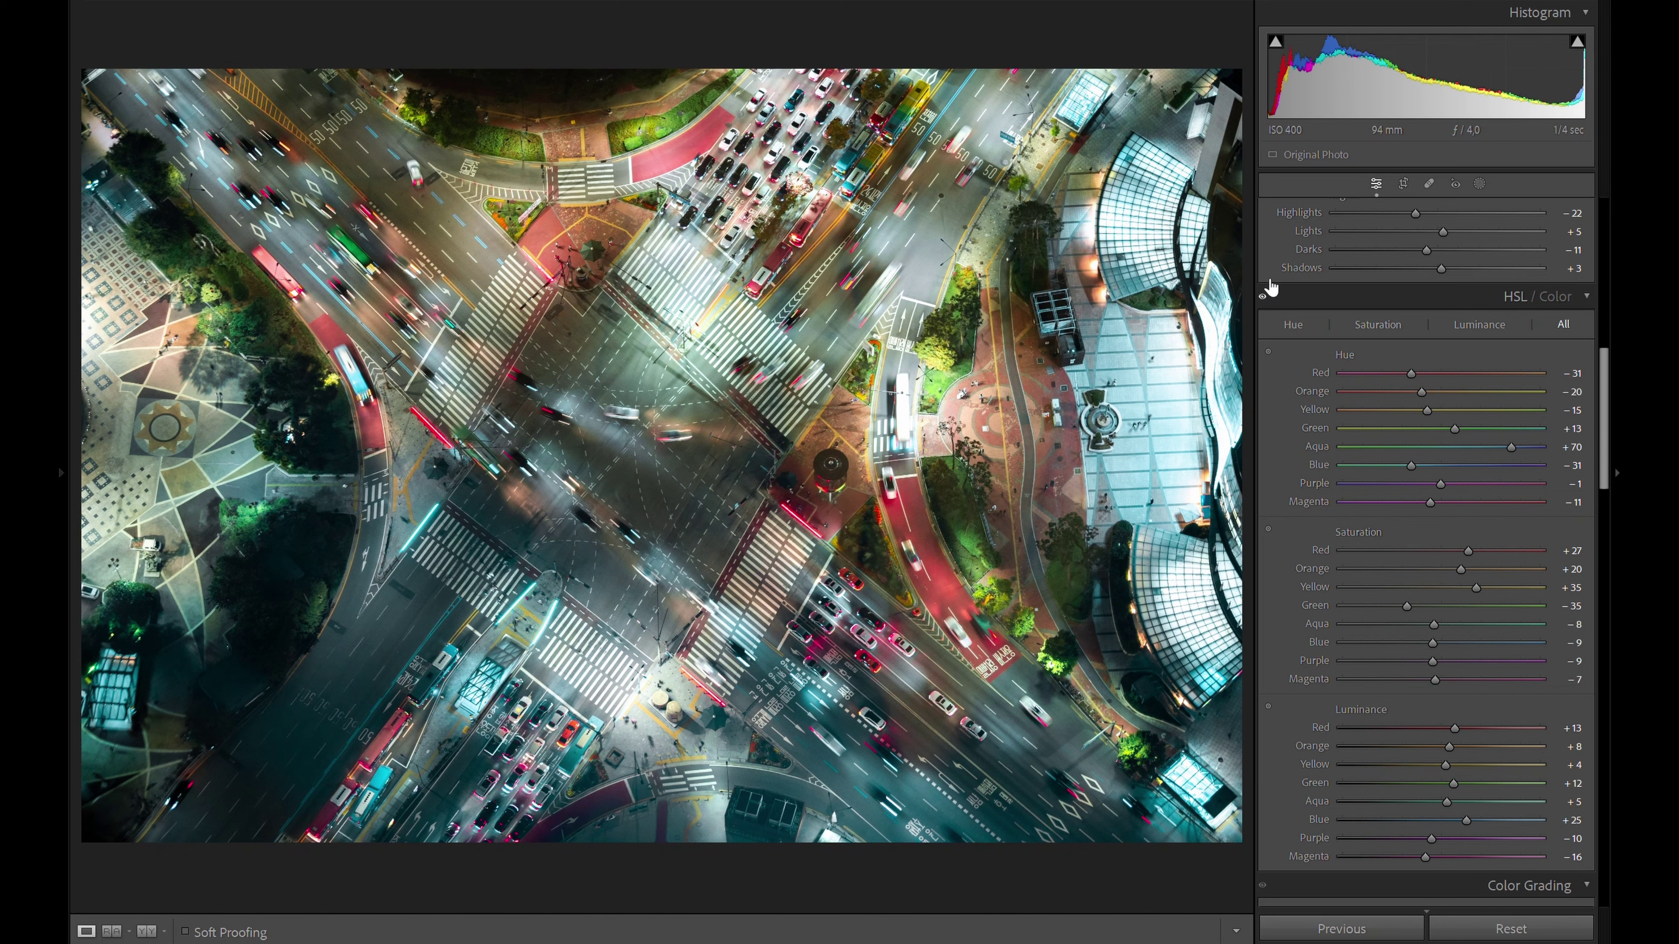
# Step: Set the Shadows grading wheel to Hue 229, Saturation 14 and Luminance -13
pyautogui.scroll(5, 1294, 446)
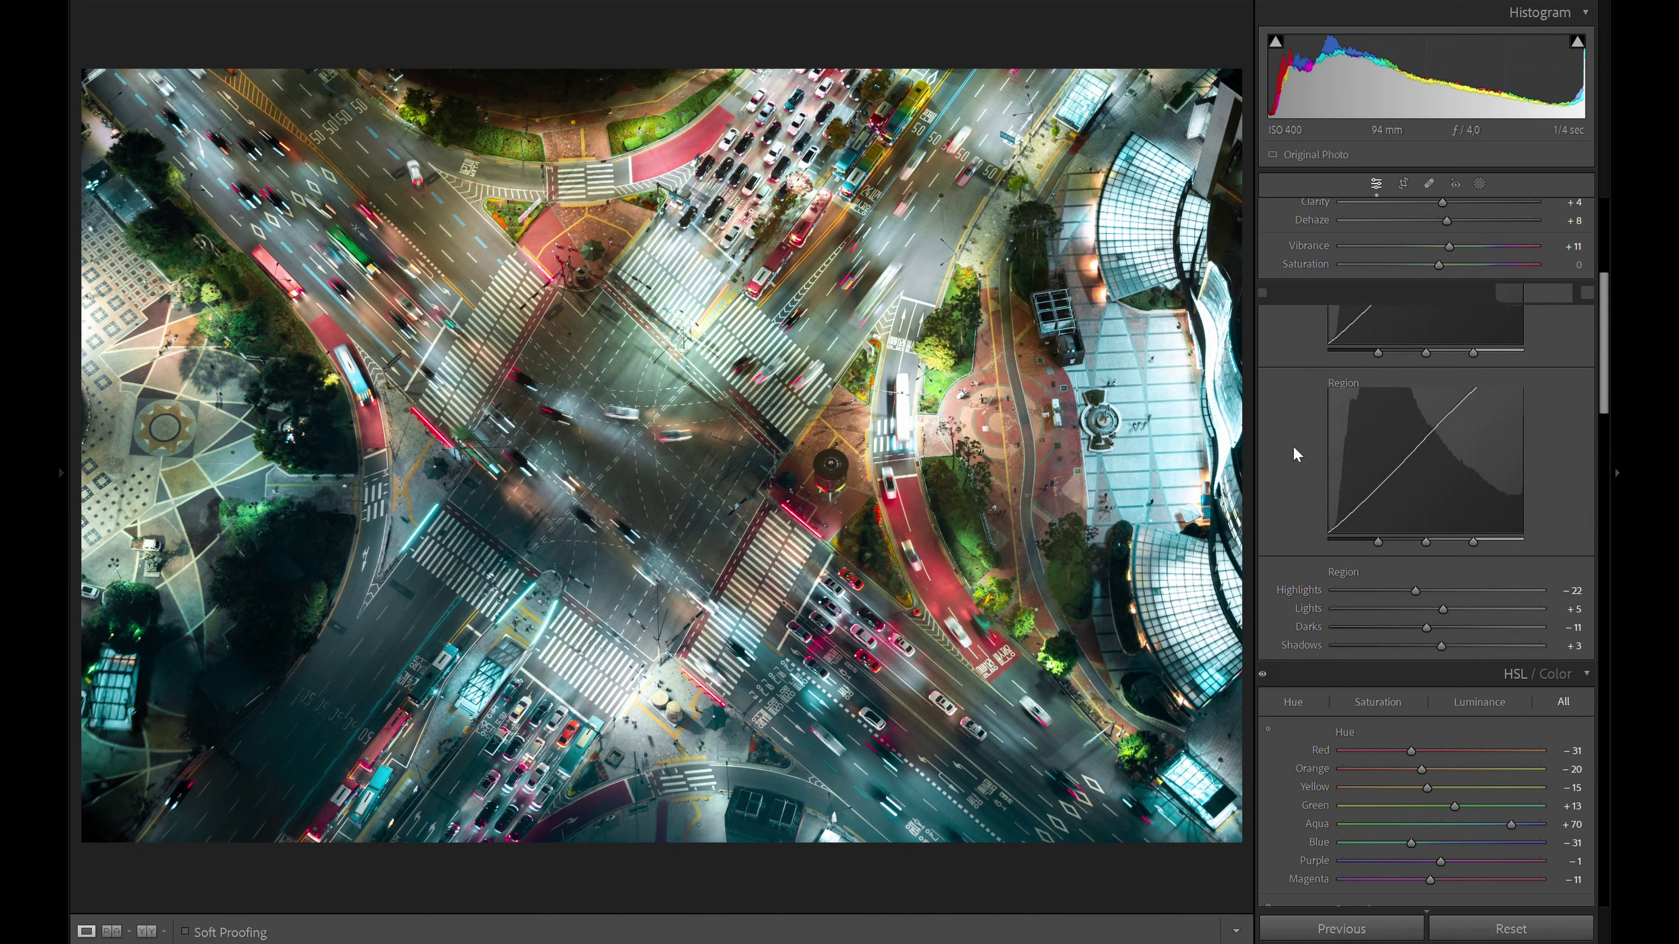
pyautogui.scroll(-6, 1285, 457)
pyautogui.scroll(-5, 1284, 459)
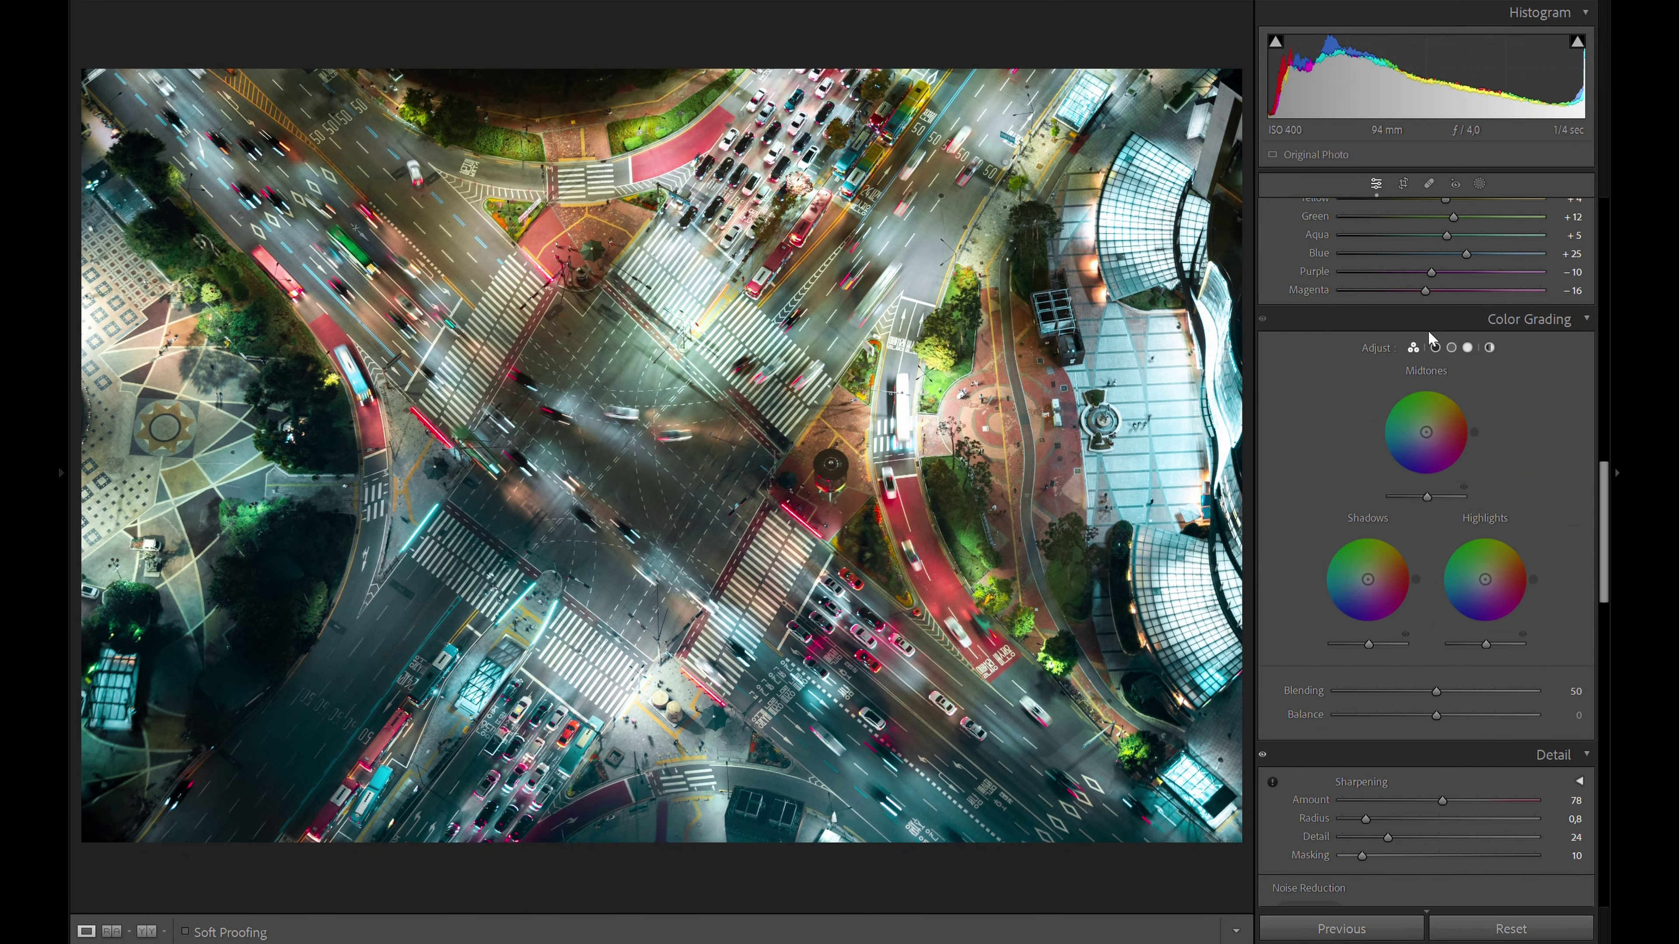
pyautogui.click(1435, 347)
pyautogui.moveTo(1426, 605)
pyautogui.mouseDown()
pyautogui.moveTo(1403, 605)
pyautogui.moveTo(1437, 605)
pyautogui.mouseUp()
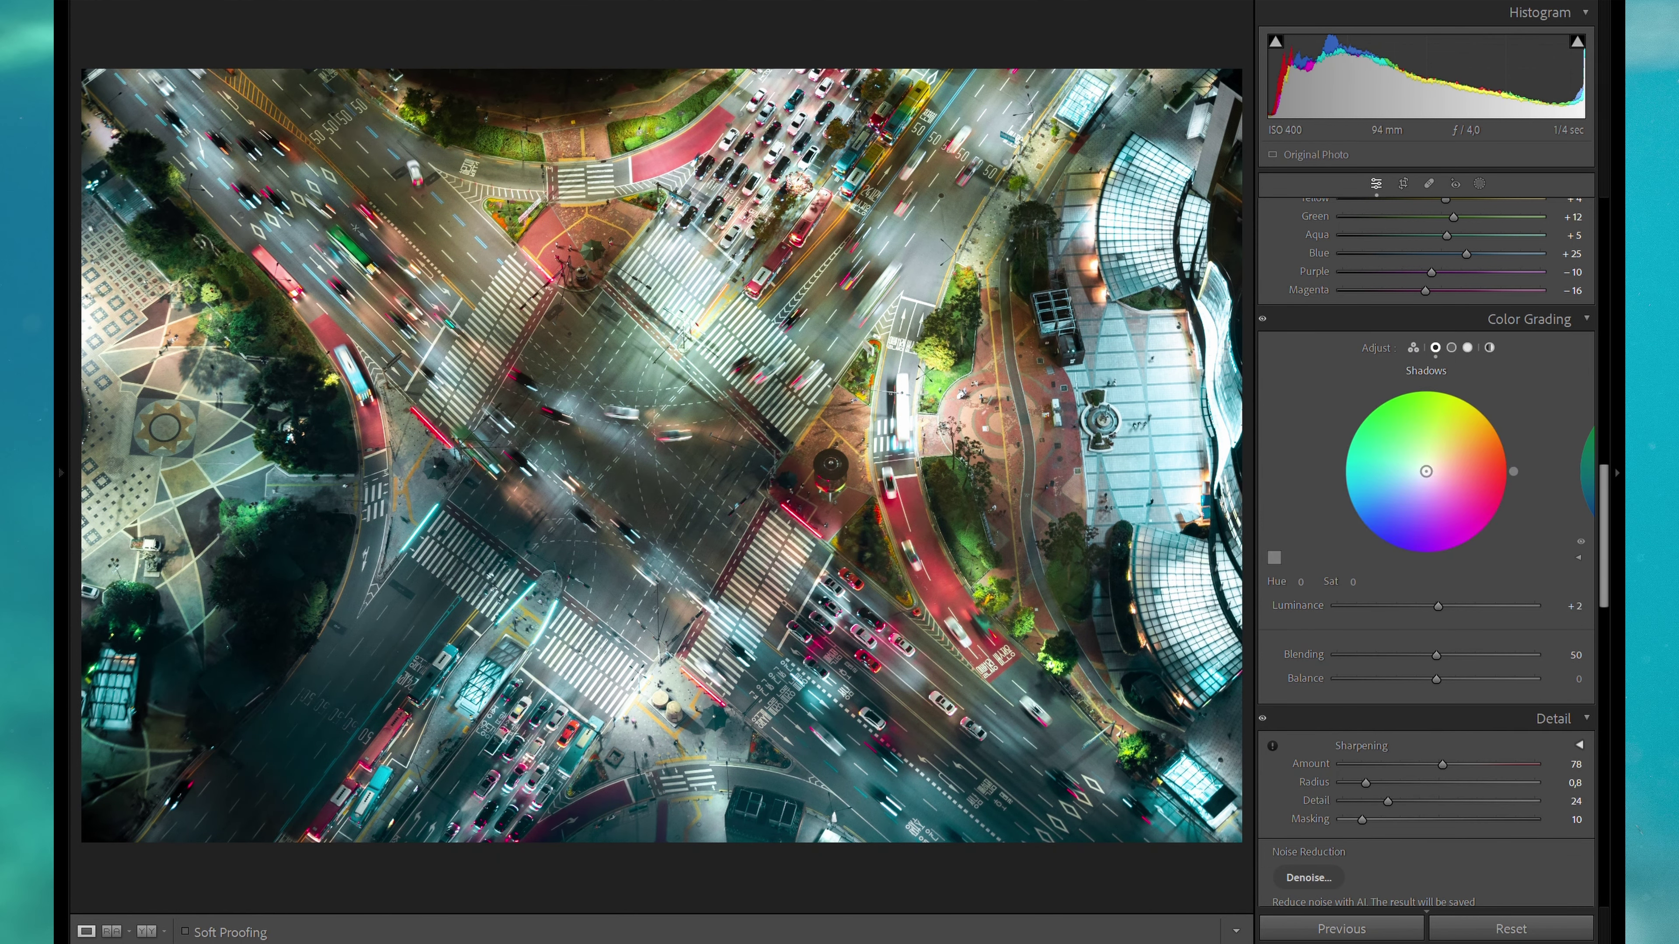
pyautogui.moveTo(1425, 471); pyautogui.dragTo(1417, 480)
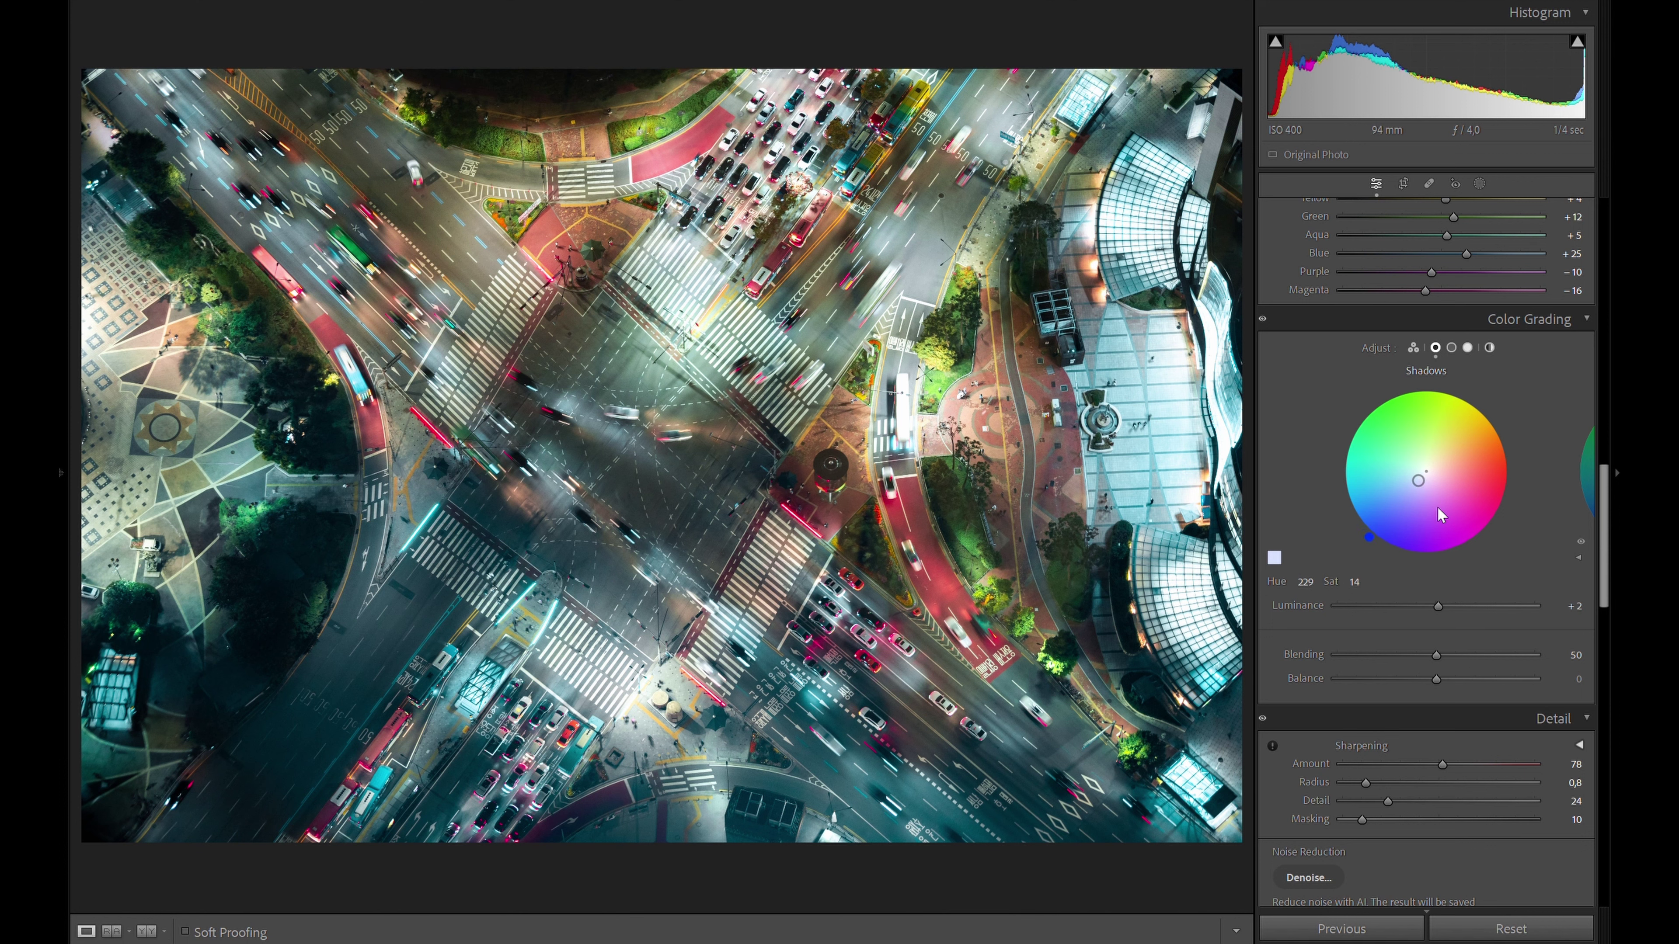
pyautogui.moveTo(1437, 606); pyautogui.dragTo(1425, 605)
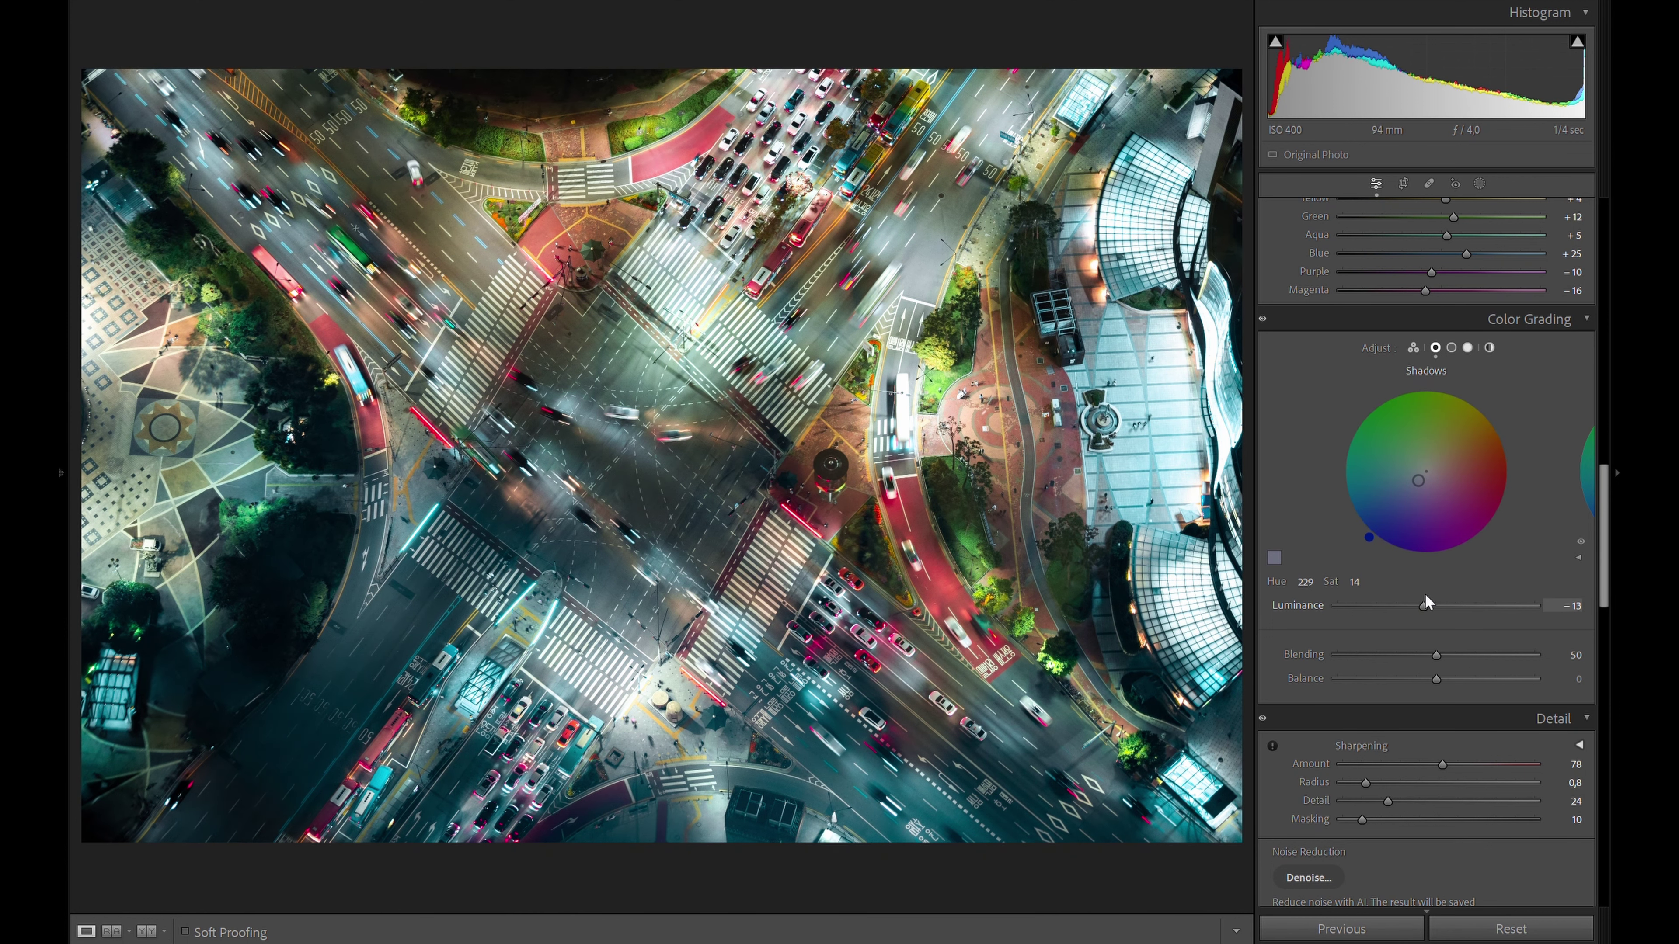
# Step: Set the Midtones grading wheel to Hue 54, Saturation 9 and Luminance +41
pyautogui.click(1451, 347)
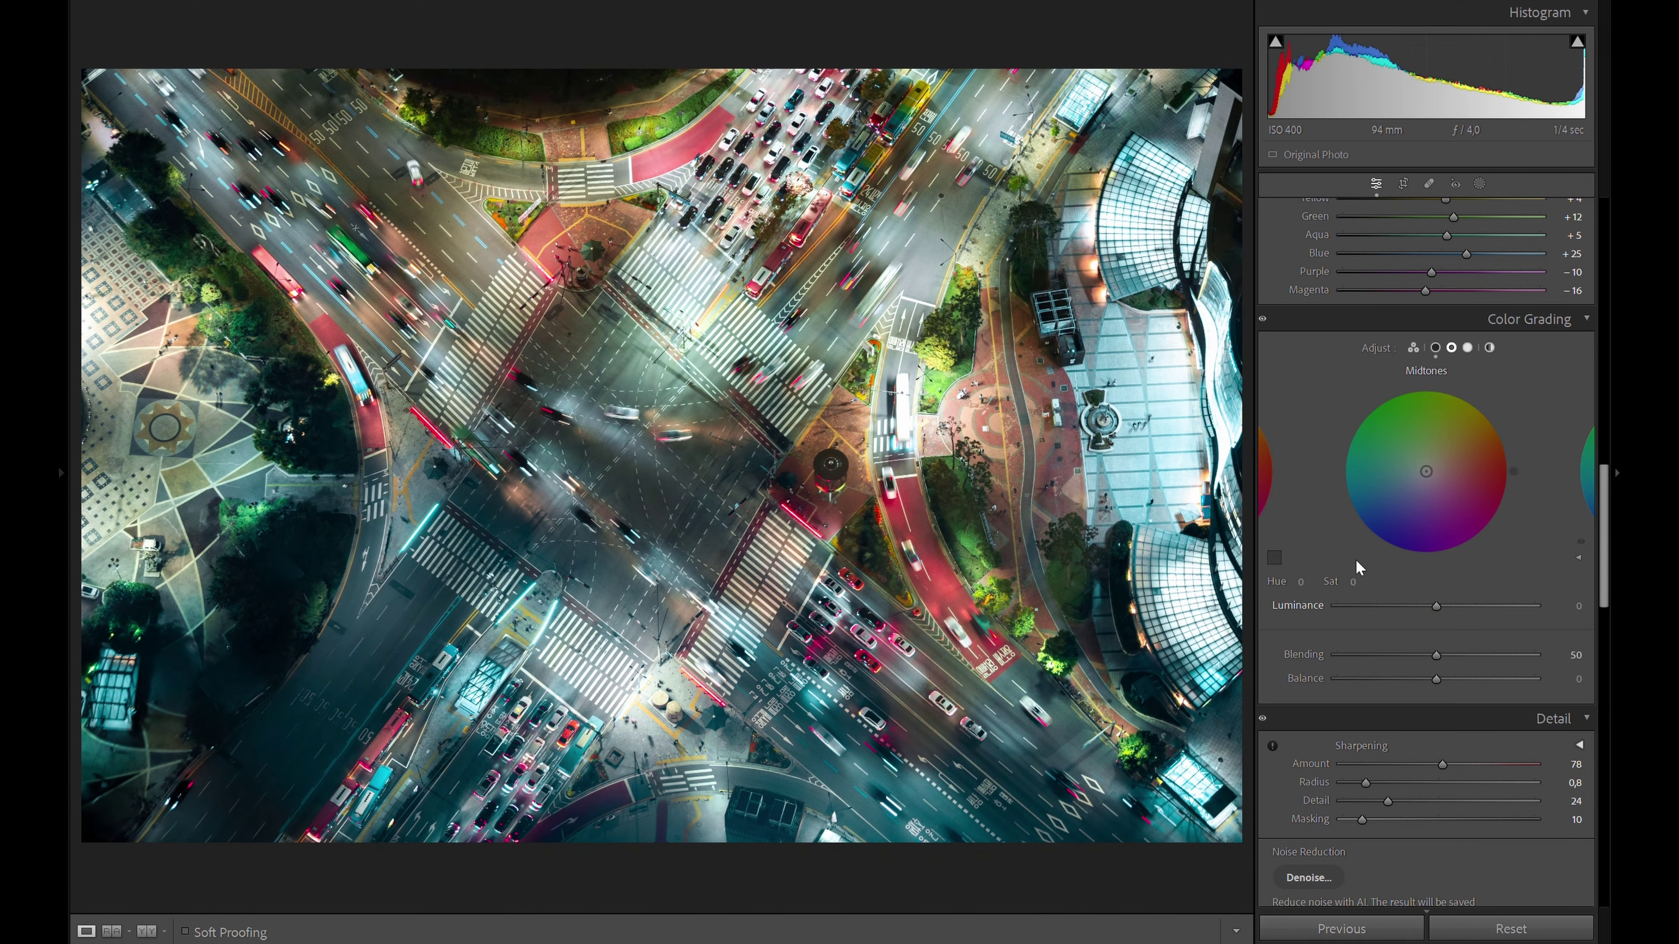
pyautogui.moveTo(1426, 471); pyautogui.dragTo(1436, 463)
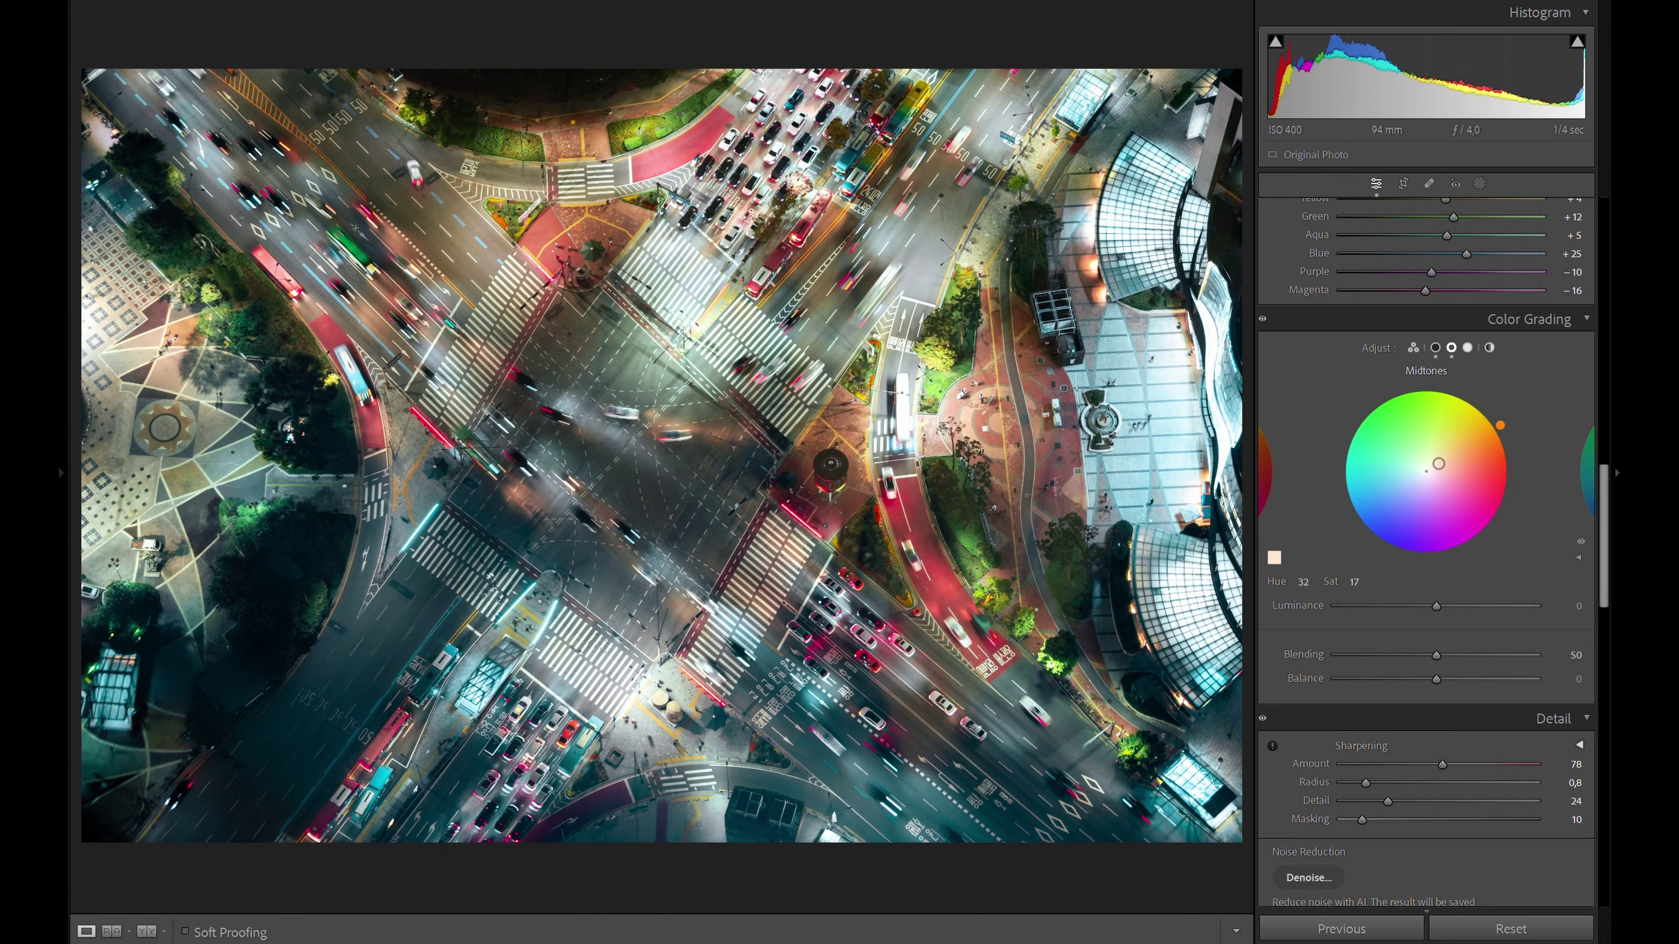
pyautogui.moveTo(1439, 463); pyautogui.dragTo(1418, 459)
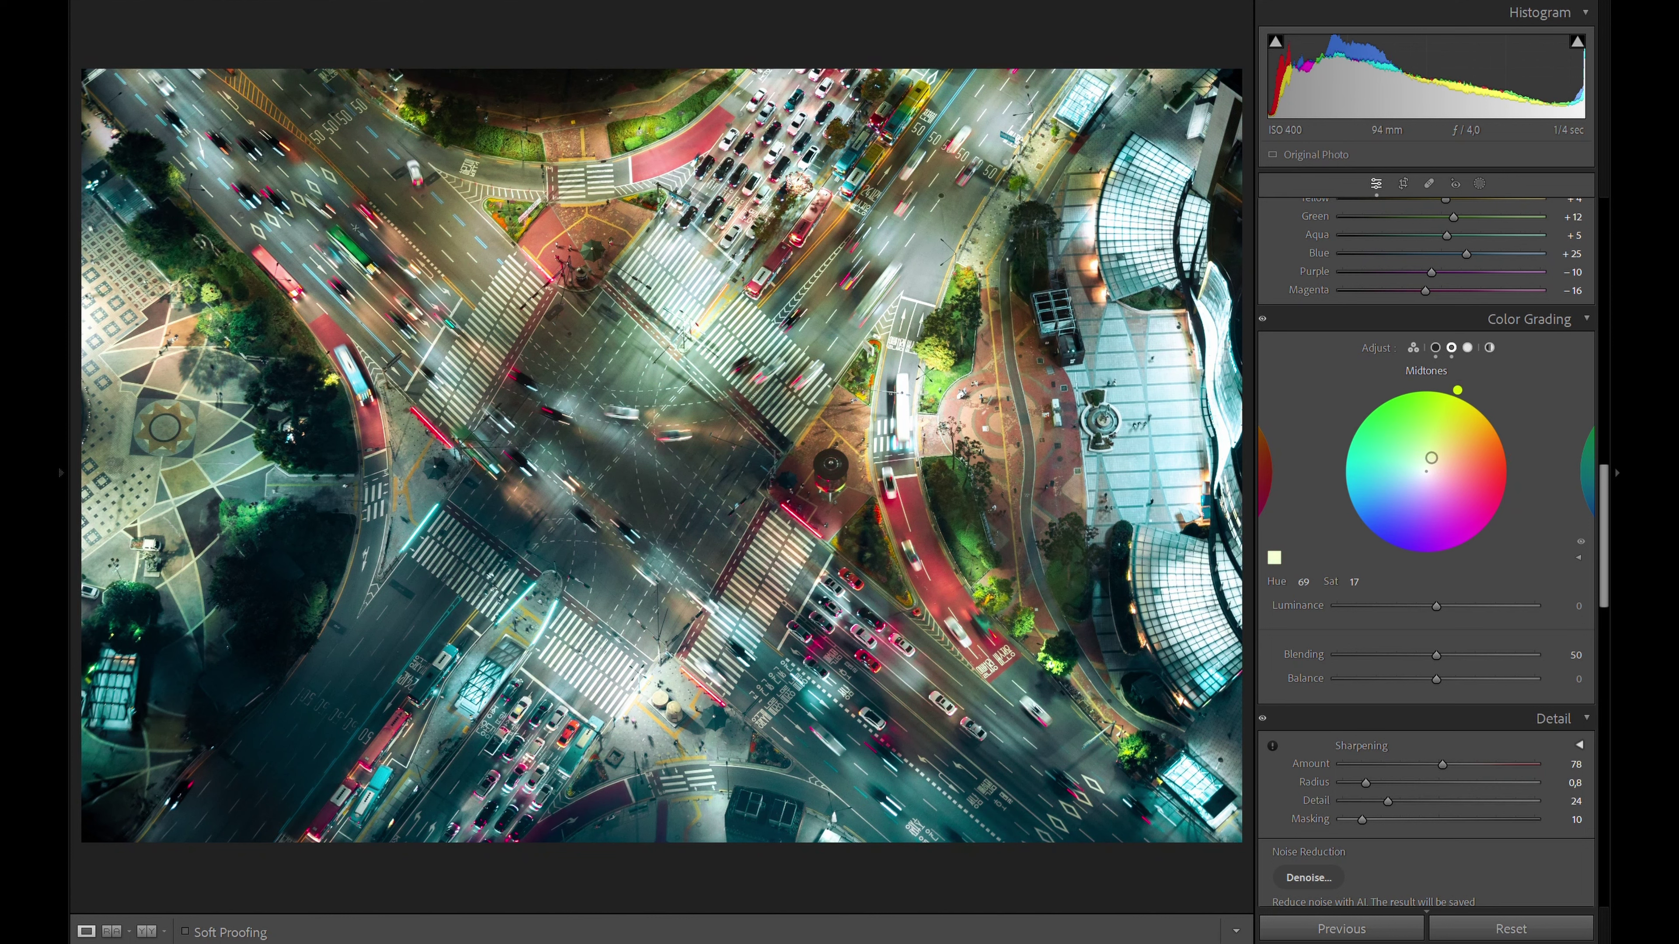
pyautogui.moveTo(1432, 458); pyautogui.dragTo(1435, 460)
pyautogui.moveTo(1436, 606); pyautogui.dragTo(1478, 610)
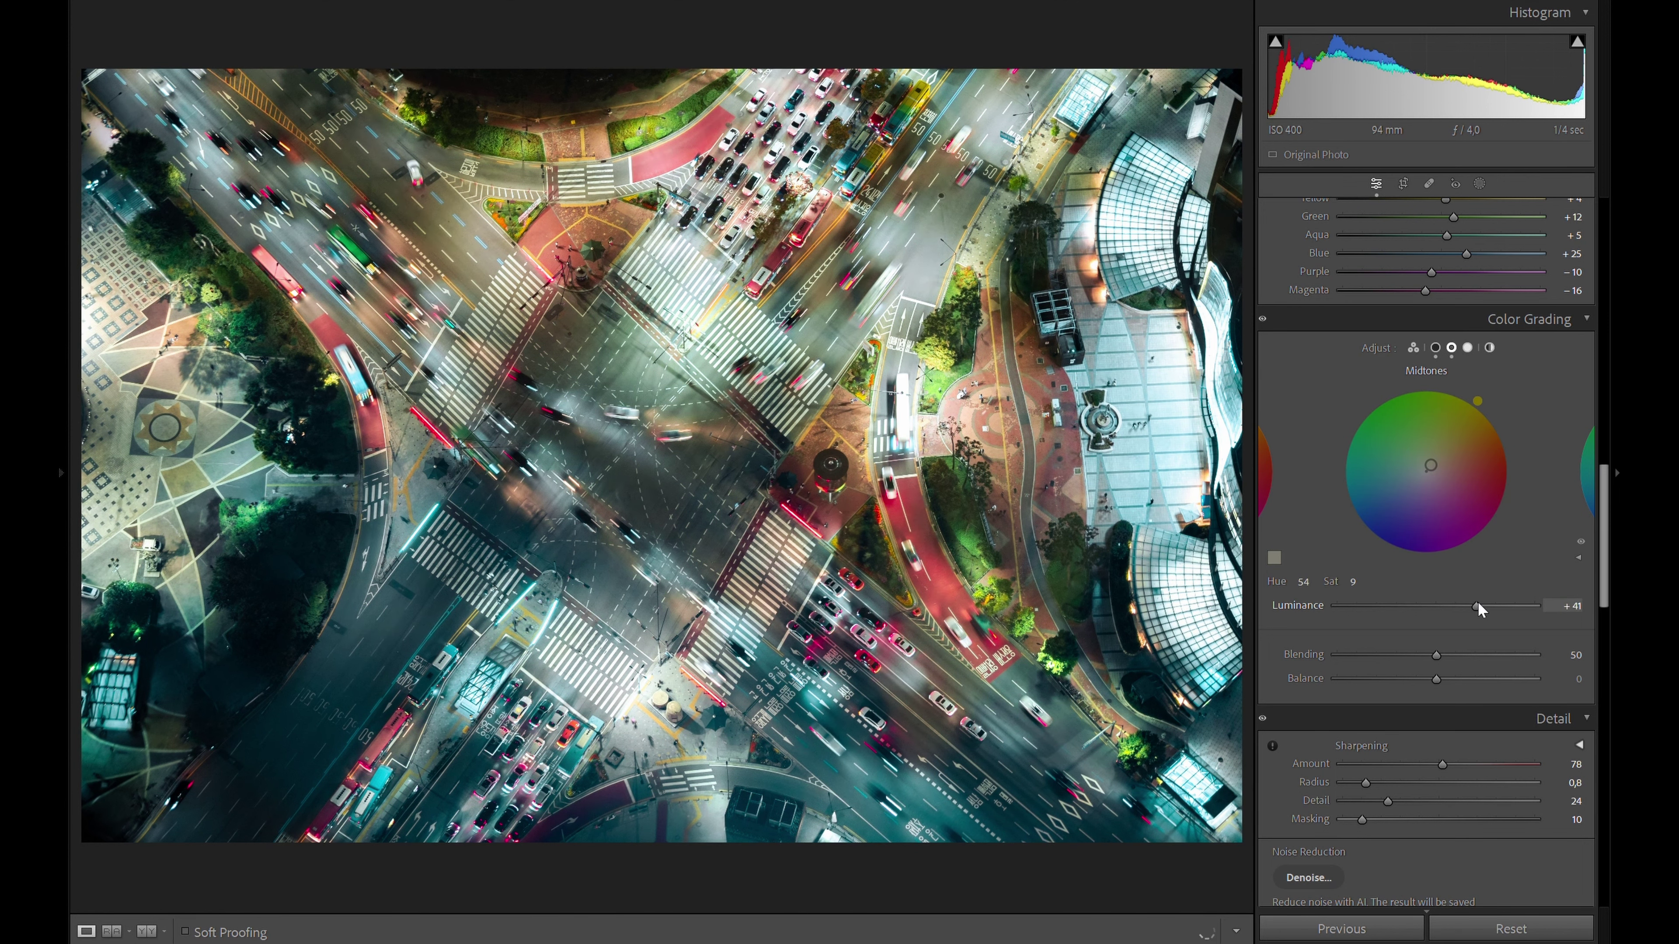
# Step: Set the Highlights grading wheel to Hue 198, Saturation 11 and Luminance +5
pyautogui.click(1467, 348)
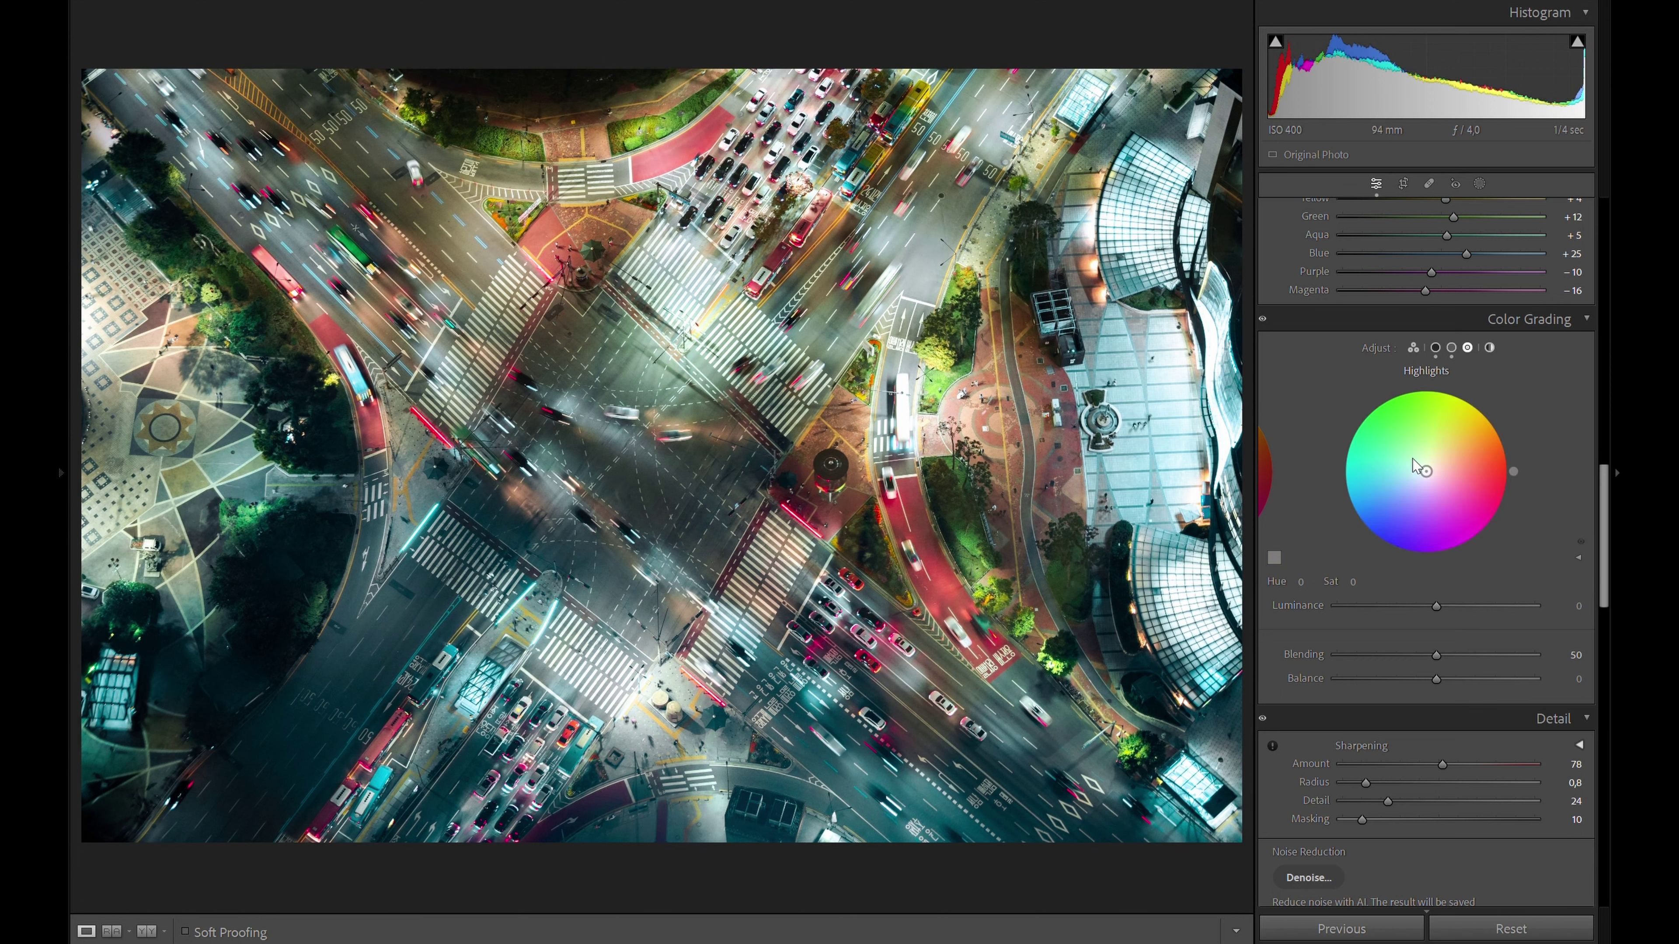
pyautogui.moveTo(1425, 471)
pyautogui.mouseDown()
pyautogui.moveTo(1387, 427)
pyautogui.moveTo(1423, 466)
pyautogui.mouseUp()
pyautogui.moveTo(1424, 465); pyautogui.dragTo(1416, 474)
pyautogui.moveTo(1462, 593); pyautogui.dragTo(1459, 592)
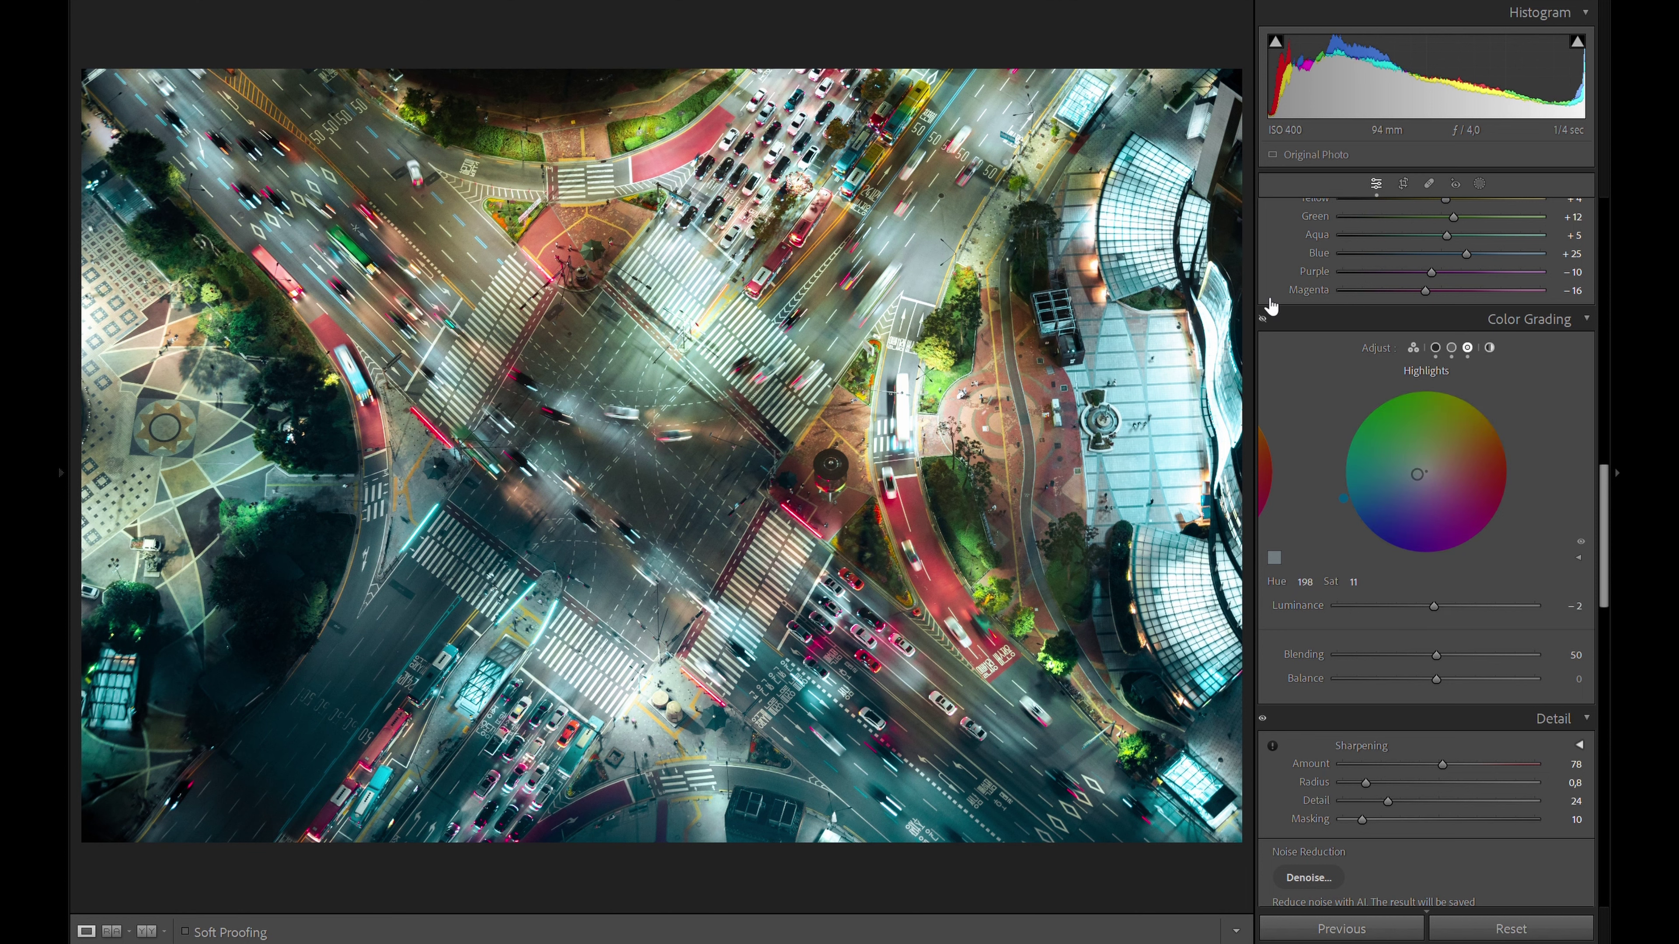
pyautogui.scroll(5, 1441, 595)
pyautogui.scroll(15, 1301, 300)
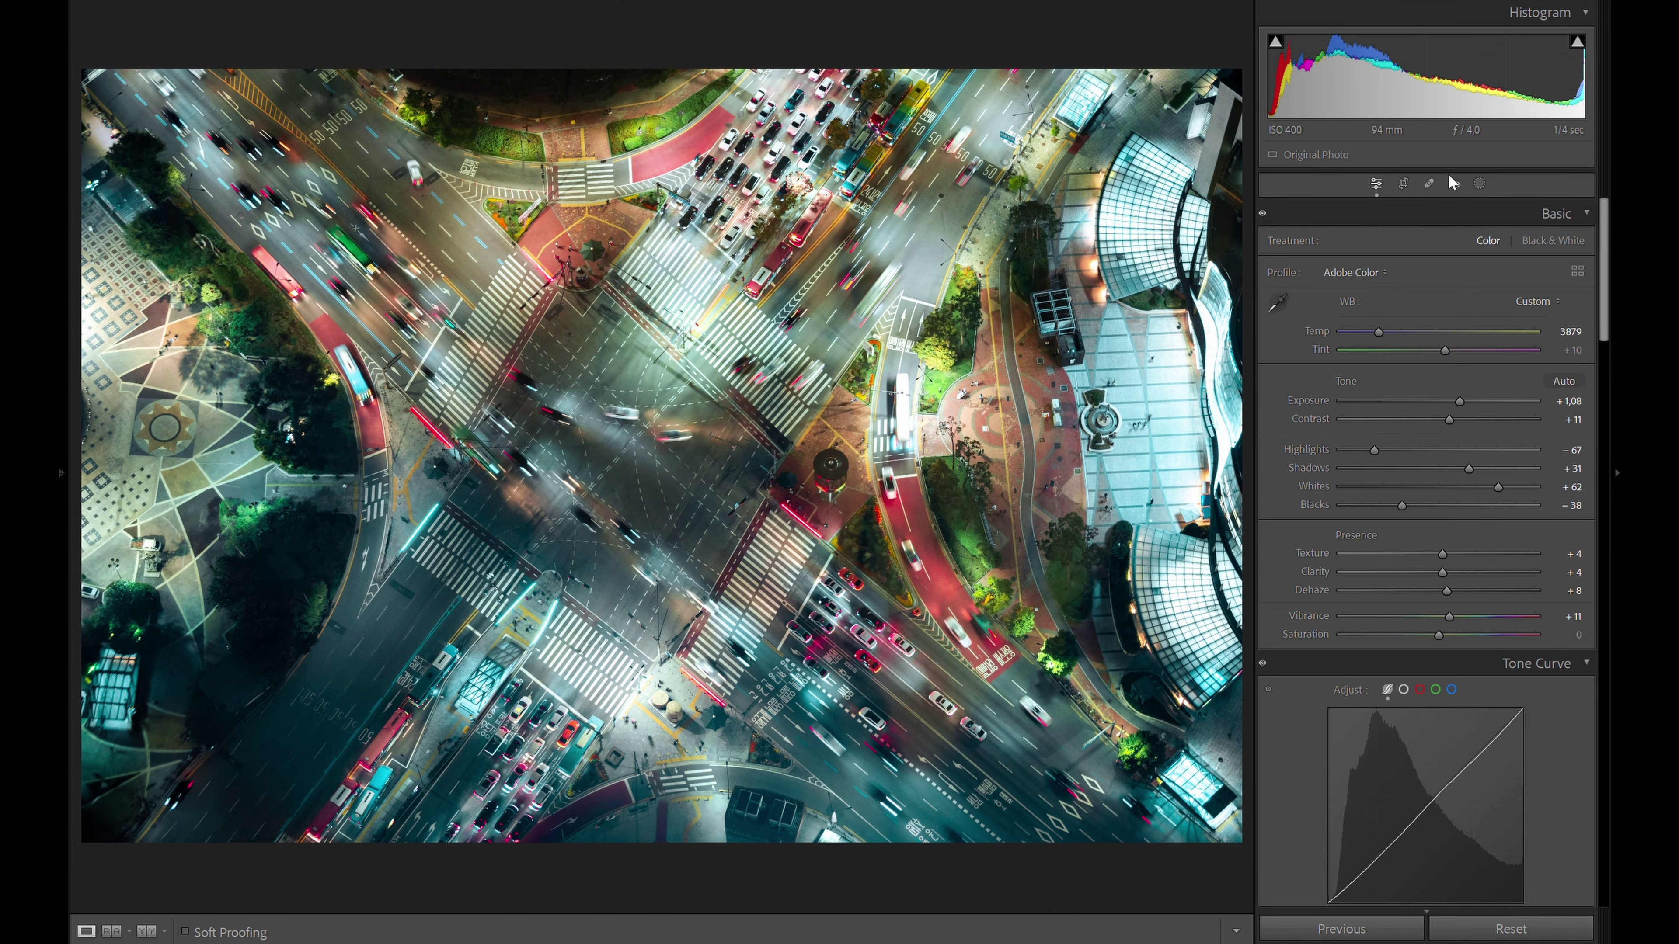
# Step: Add a linear gradient mask dragged in from the photo's right edge
pyautogui.click(1479, 183)
pyautogui.click(1307, 360)
pyautogui.moveTo(1186, 393); pyautogui.dragTo(1038, 413)
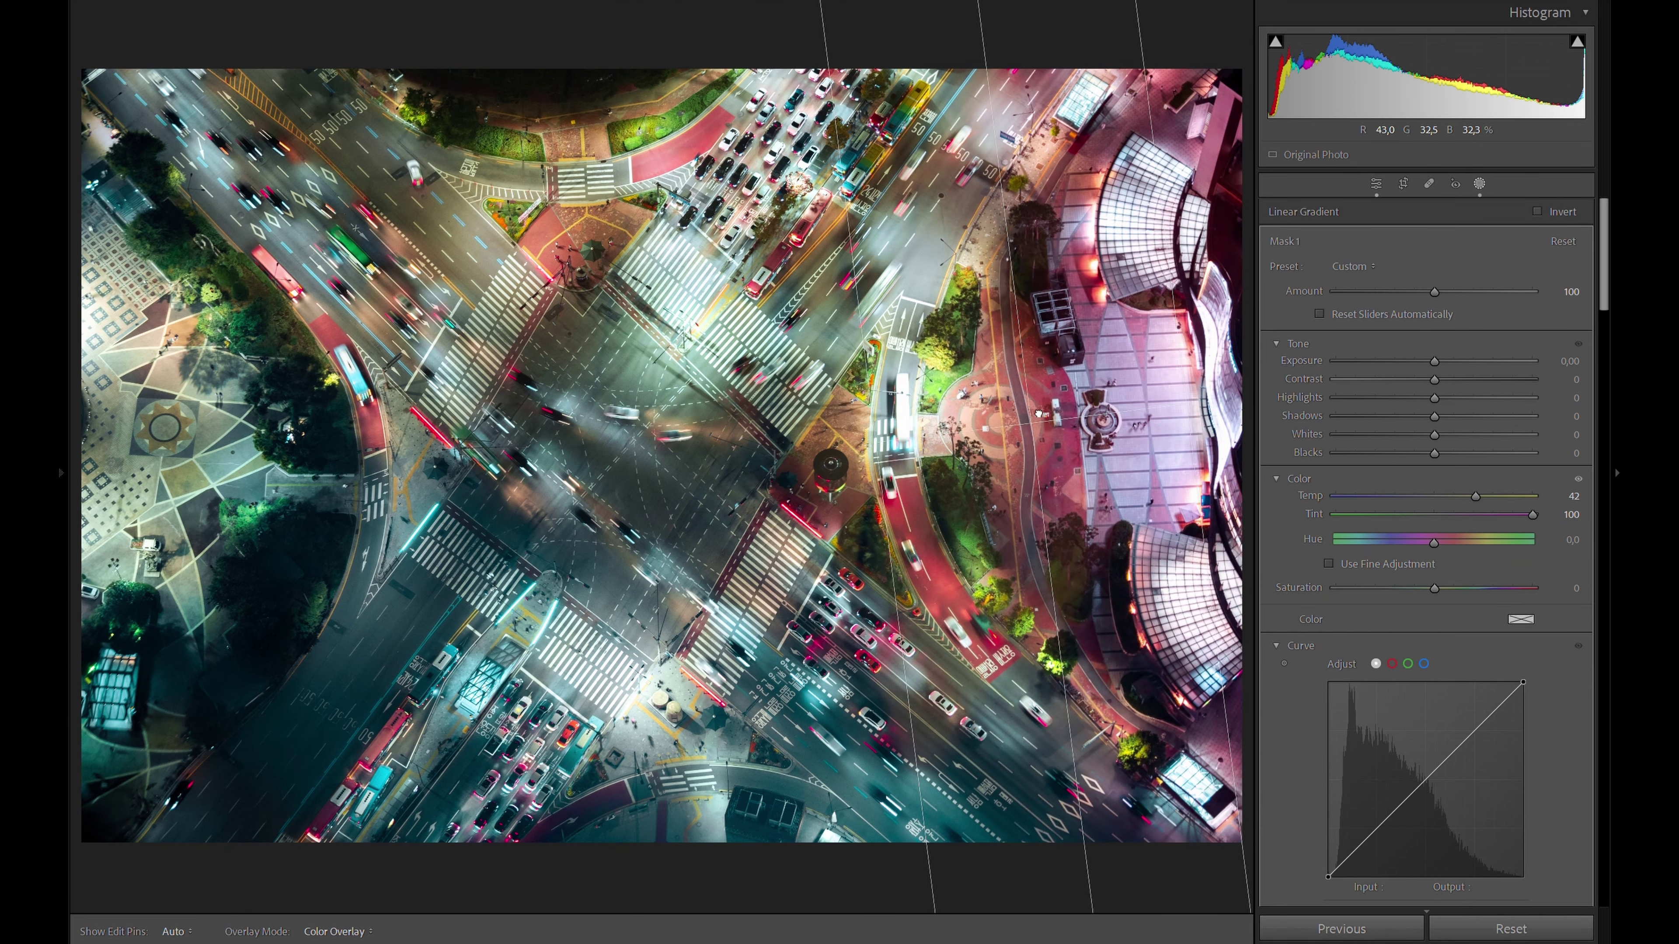
# Step: Give the gradient Highlights -74, Exposure -0.29, Temp 8 and Tint 15
pyautogui.click(1434, 360)
pyautogui.moveTo(1435, 398); pyautogui.dragTo(1333, 403)
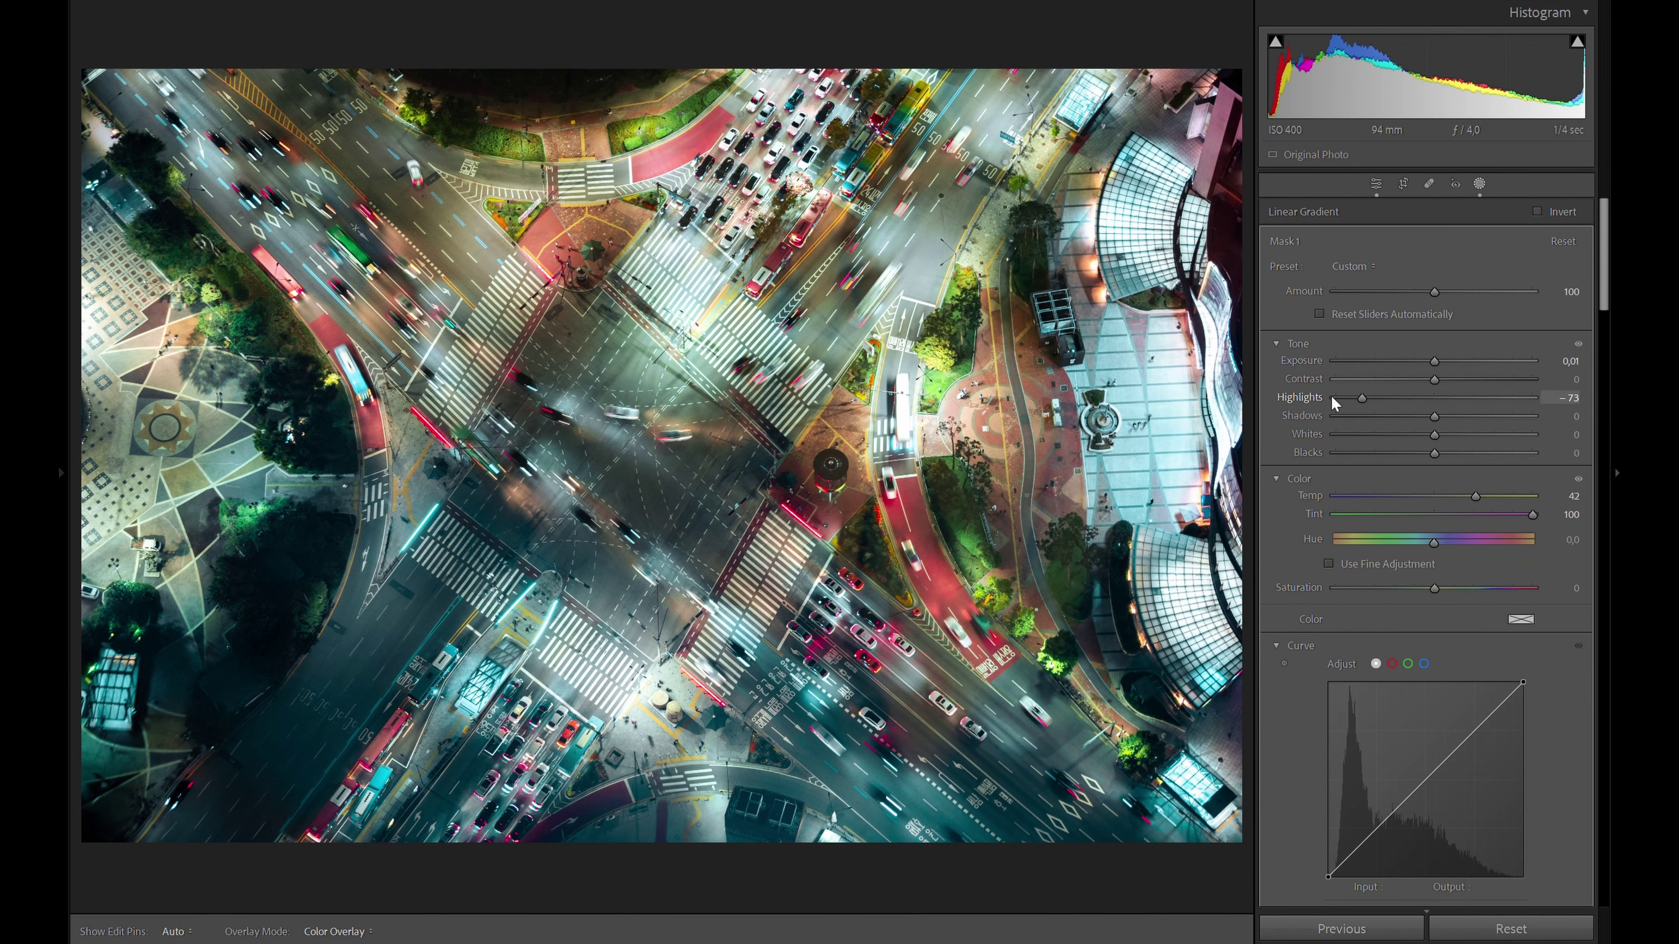
pyautogui.moveTo(1434, 361); pyautogui.dragTo(1427, 360)
pyautogui.doubleClick(1308, 496)
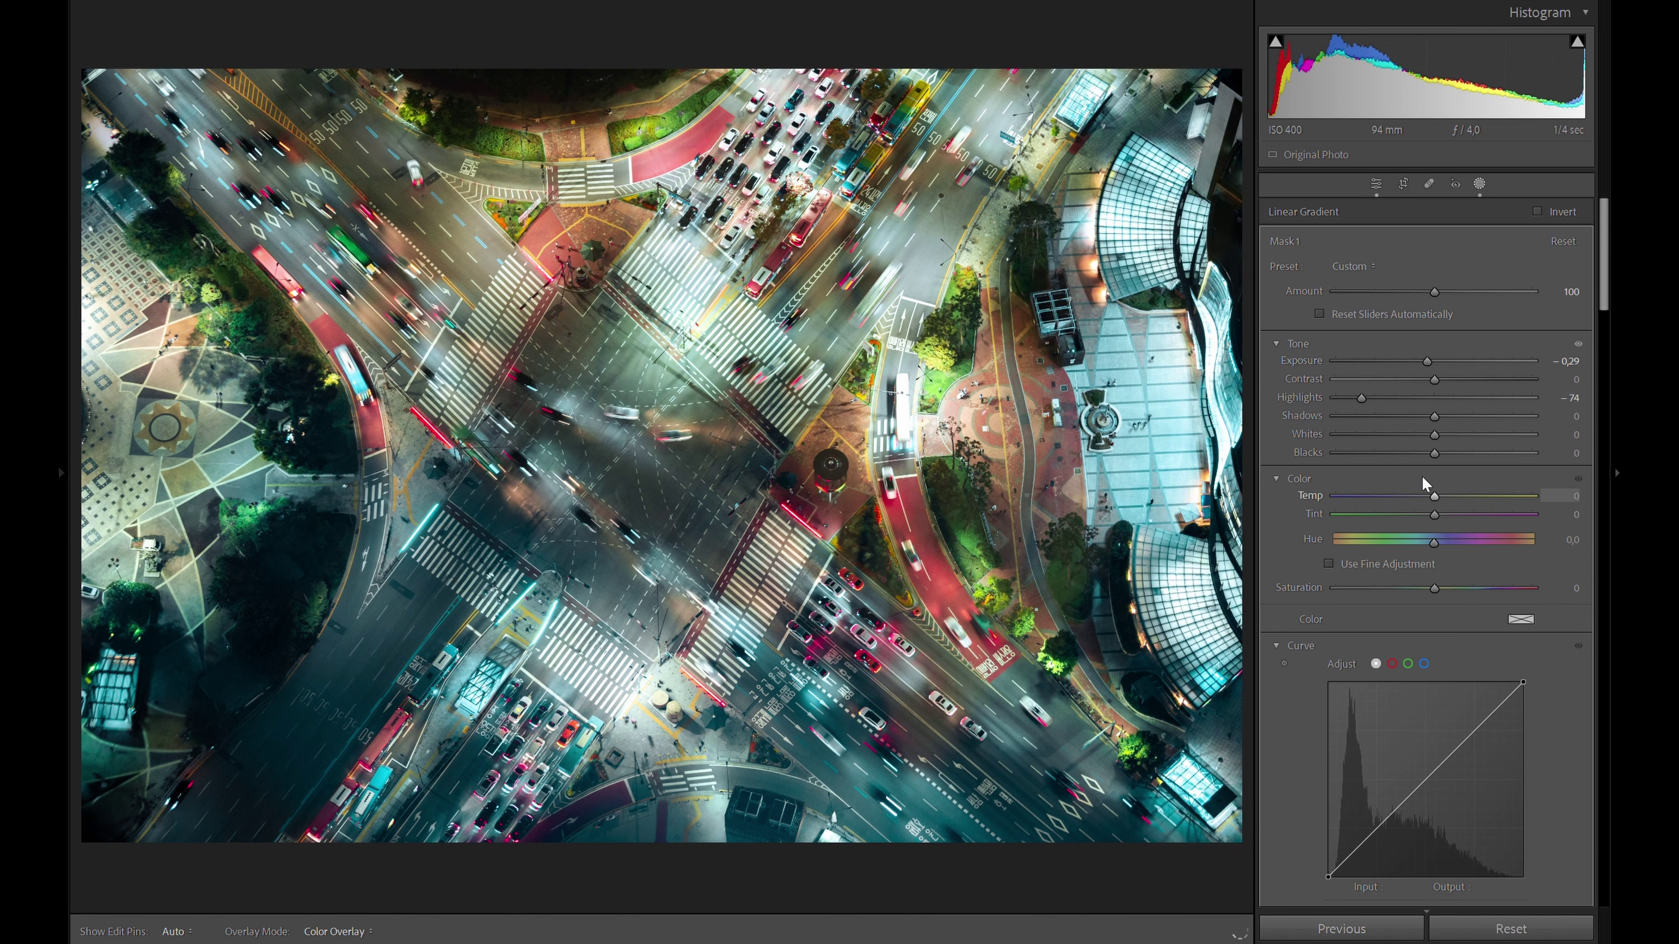
pyautogui.moveTo(1434, 496)
pyautogui.mouseDown()
pyautogui.moveTo(1460, 495)
pyautogui.moveTo(1436, 514)
pyautogui.mouseUp()
# Step: Drag a new linear gradient across the lower left, then flatten and reposition it
pyautogui.moveTo(662, 453)
pyautogui.moveTo(648, 393); pyautogui.dragTo(500, 752)
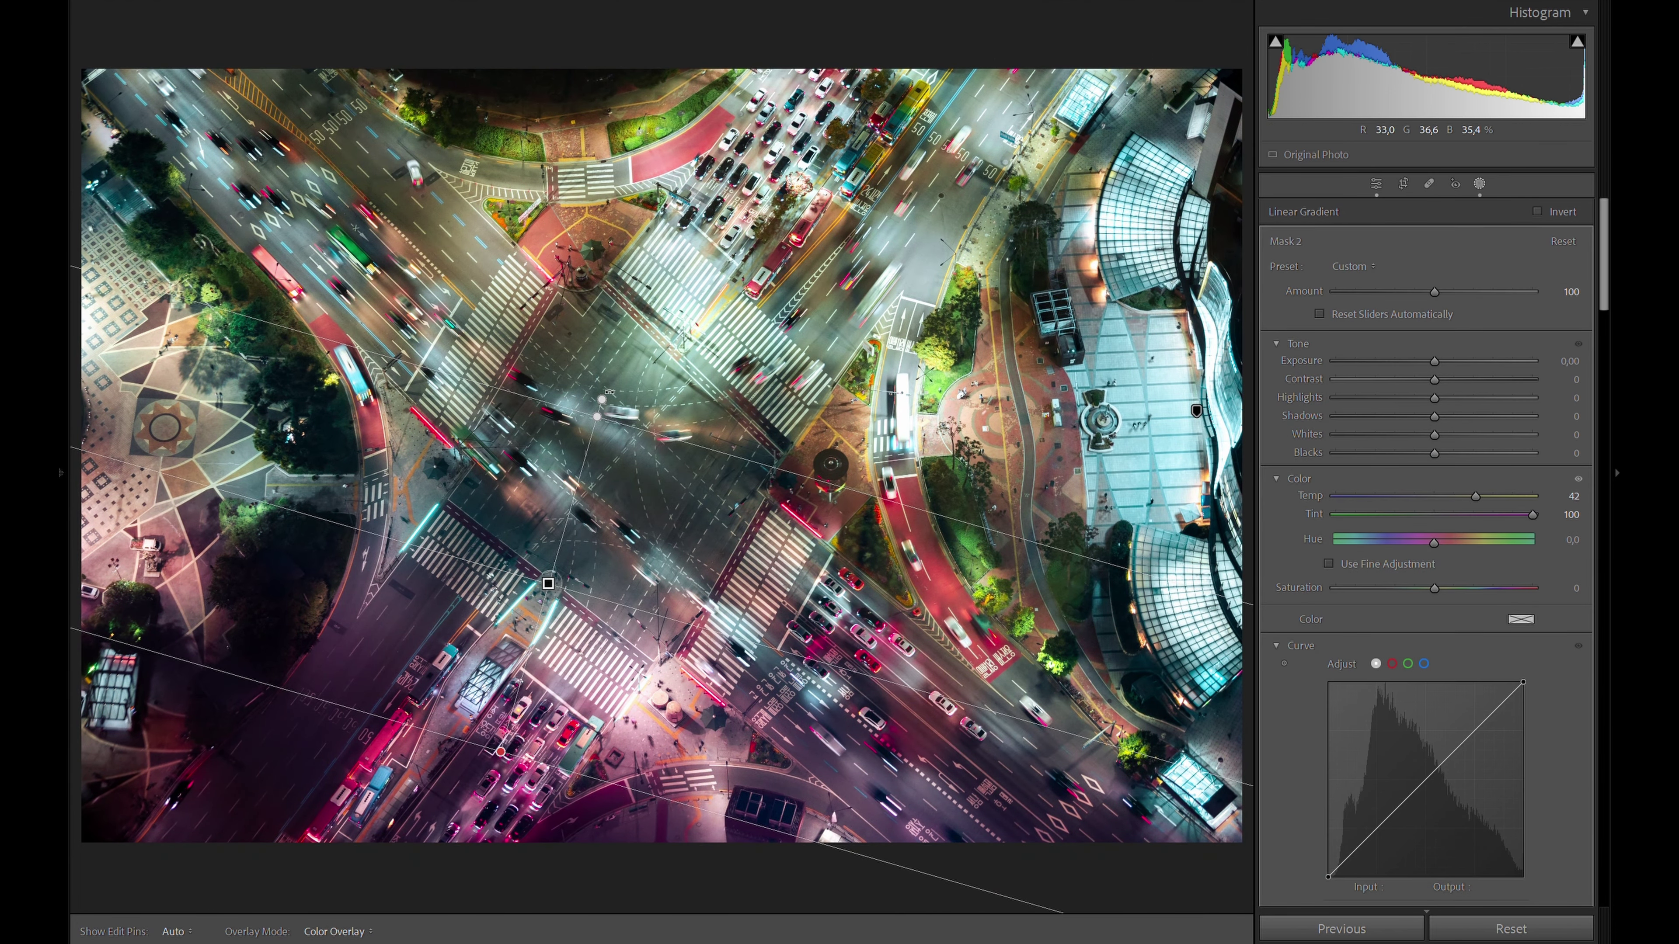
pyautogui.moveTo(609, 391)
pyautogui.mouseDown()
pyautogui.moveTo(611, 304)
pyautogui.moveTo(638, 434)
pyautogui.moveTo(673, 422)
pyautogui.moveTo(619, 591)
pyautogui.mouseUp()
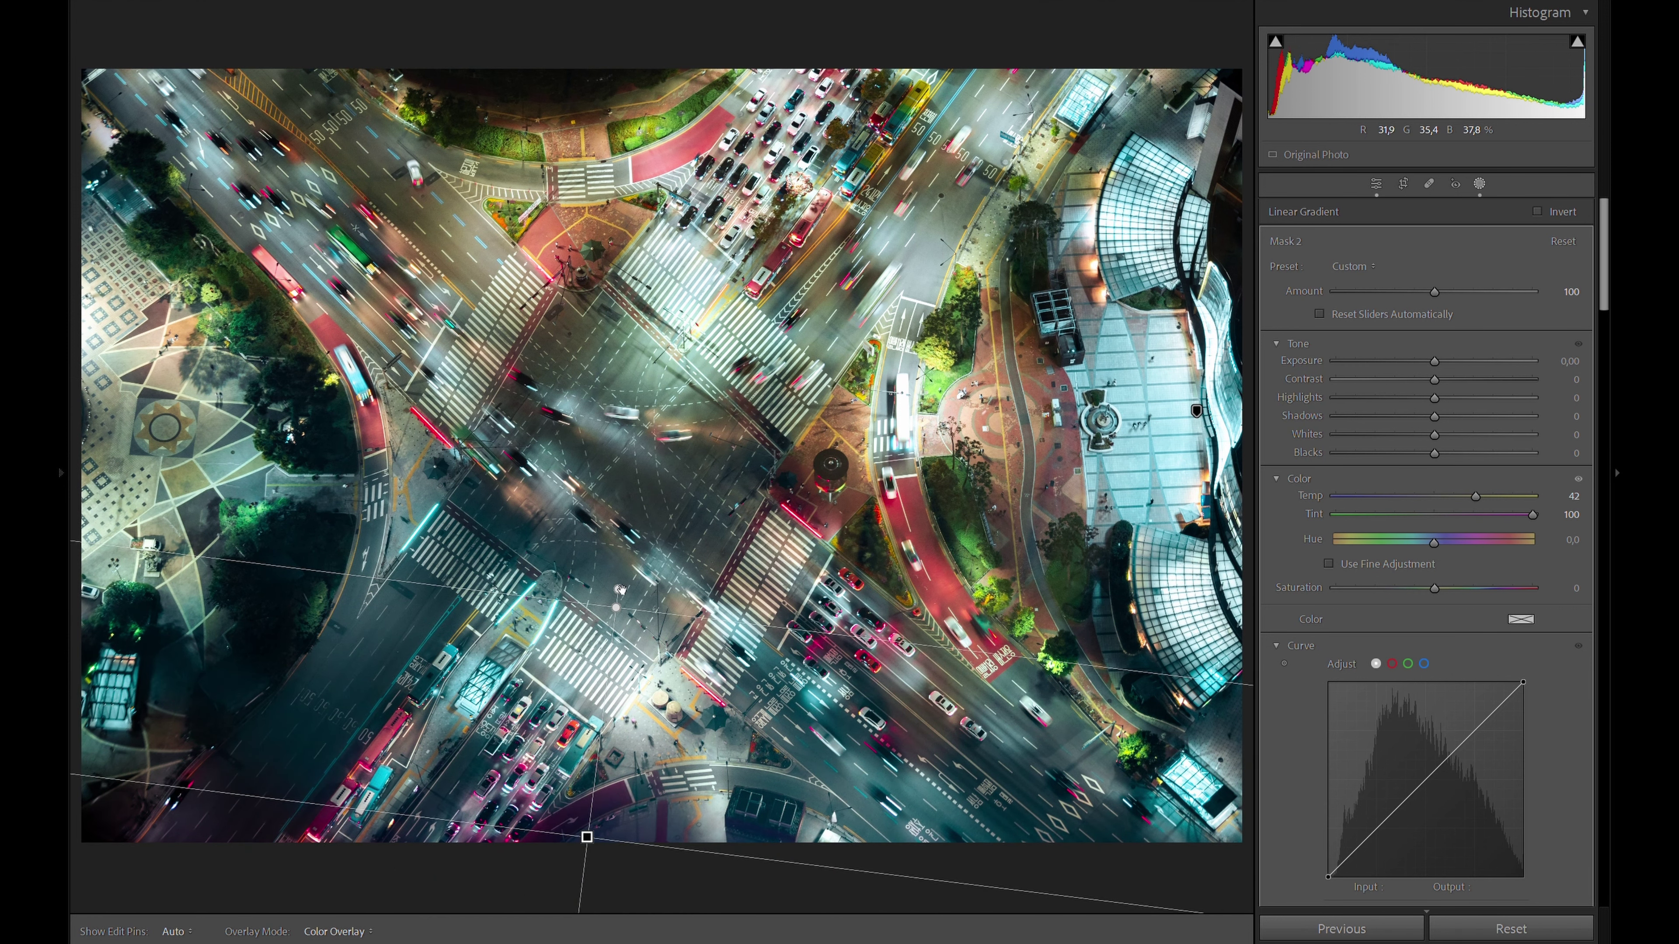
pyautogui.moveTo(620, 589); pyautogui.dragTo(627, 470)
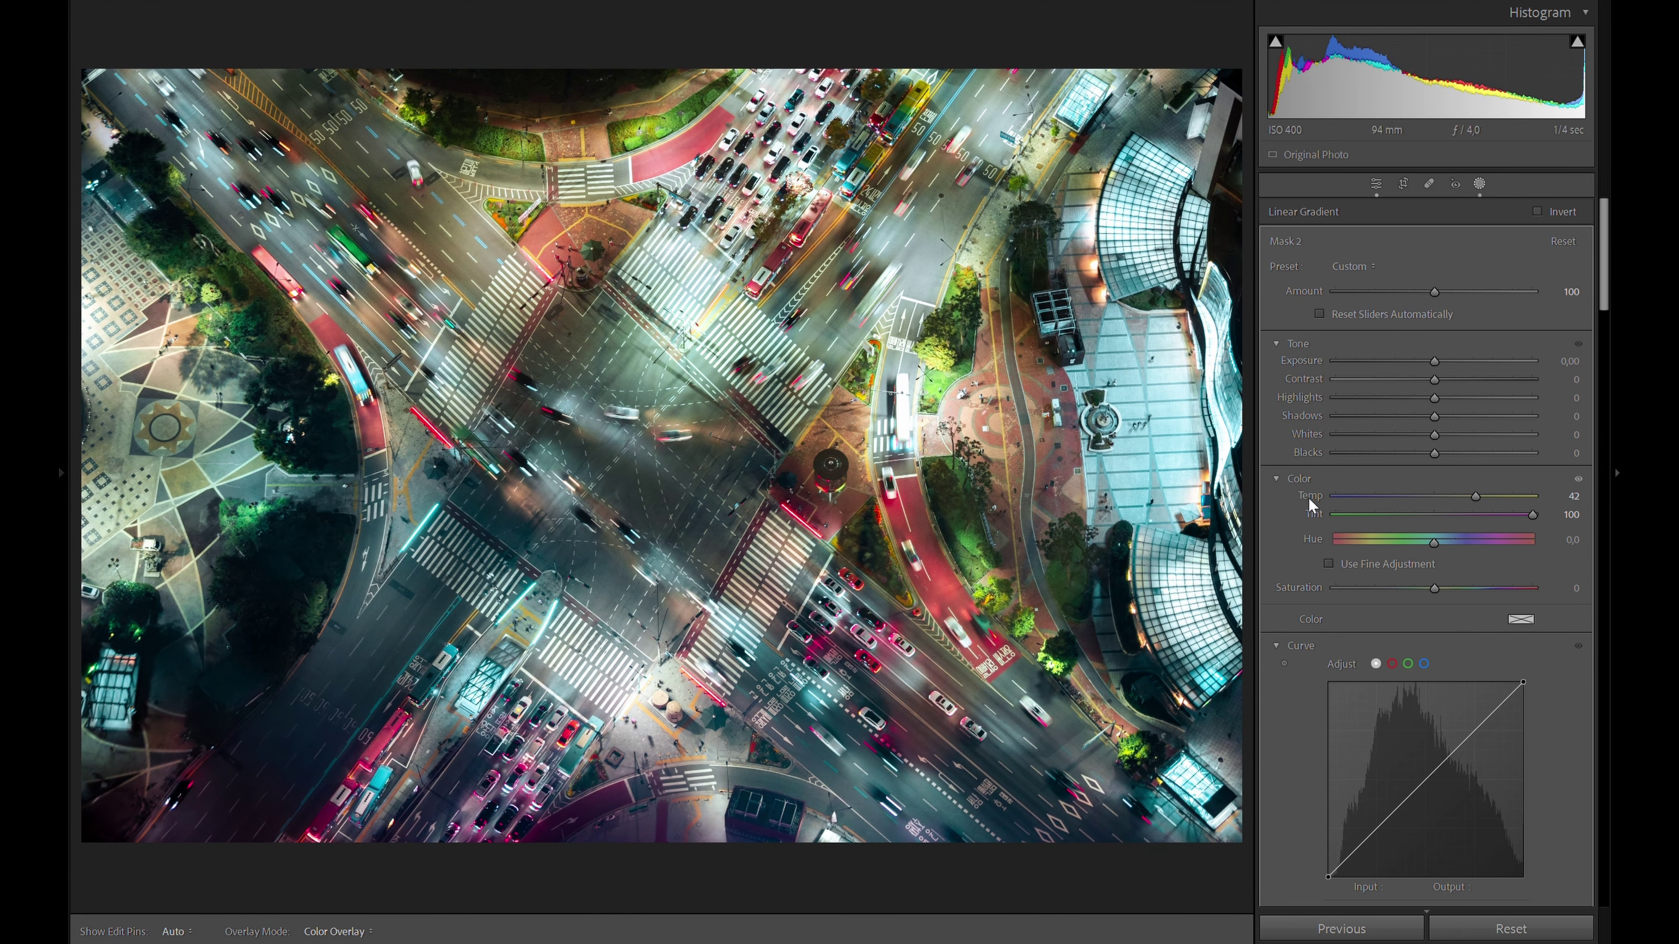
# Step: Reset the gradient's Temp/Tint, then set Temp 26, Exposure 0.39, Shadows 27, Dehaze 17
pyautogui.doubleClick(1313, 477)
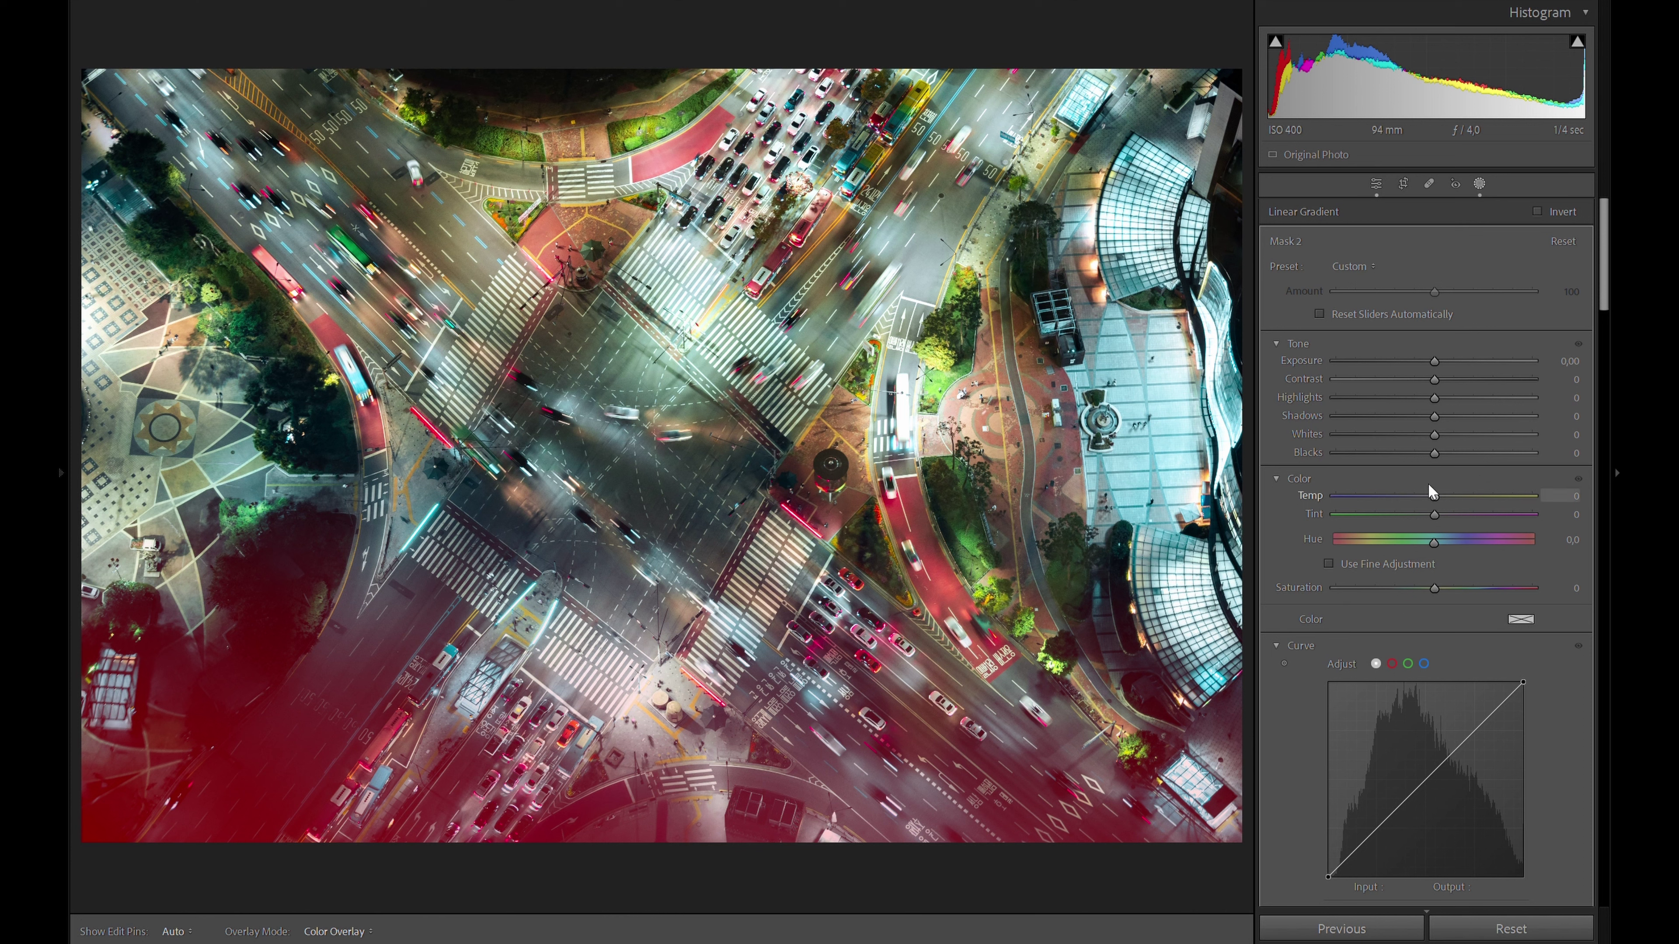
pyautogui.scroll(-2, 1431, 488)
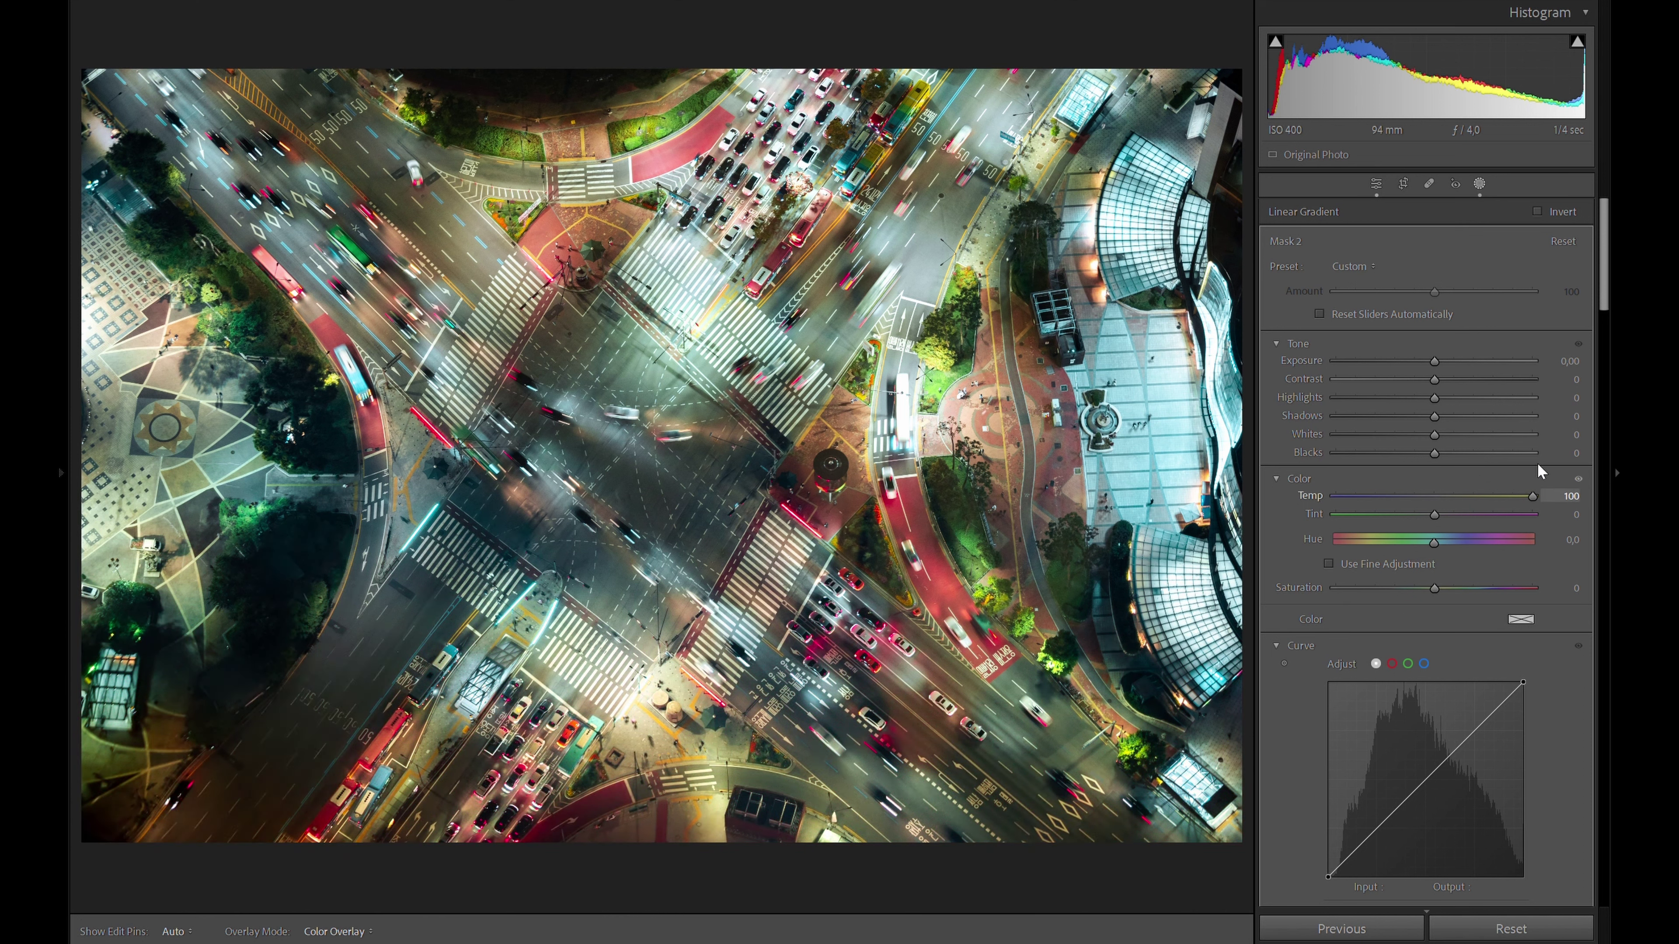
pyautogui.moveTo(1446, 489); pyautogui.dragTo(1459, 496)
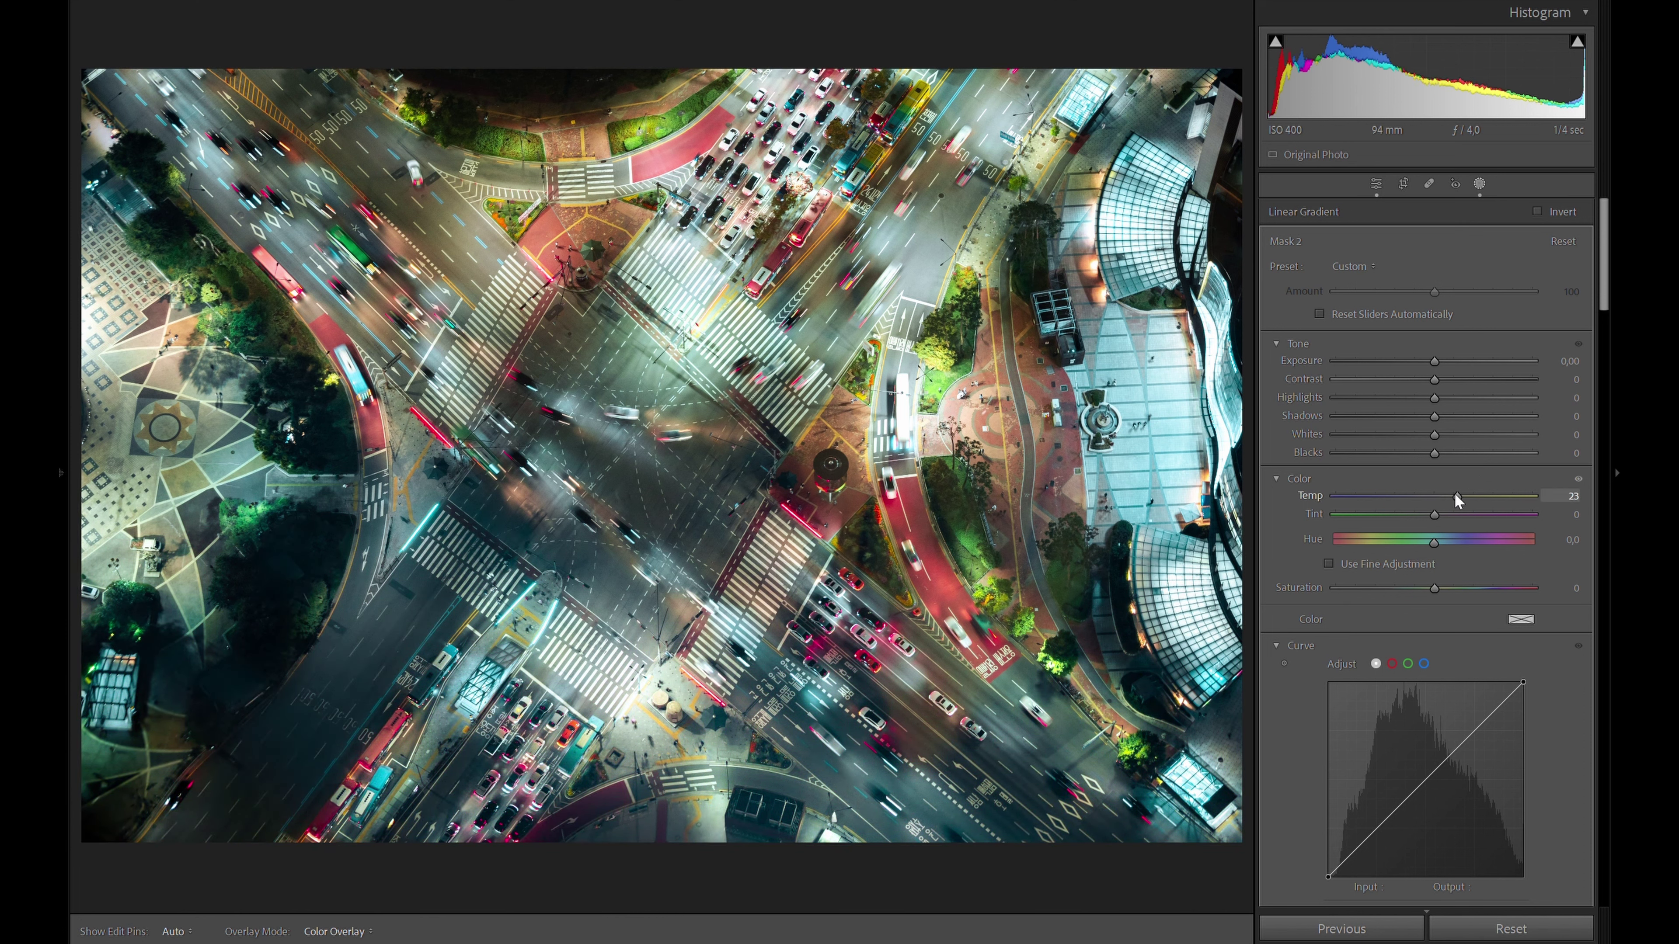
pyautogui.scroll(-3, 1302, 582)
pyautogui.scroll(-3, 1299, 615)
pyautogui.moveTo(1434, 598); pyautogui.dragTo(1451, 597)
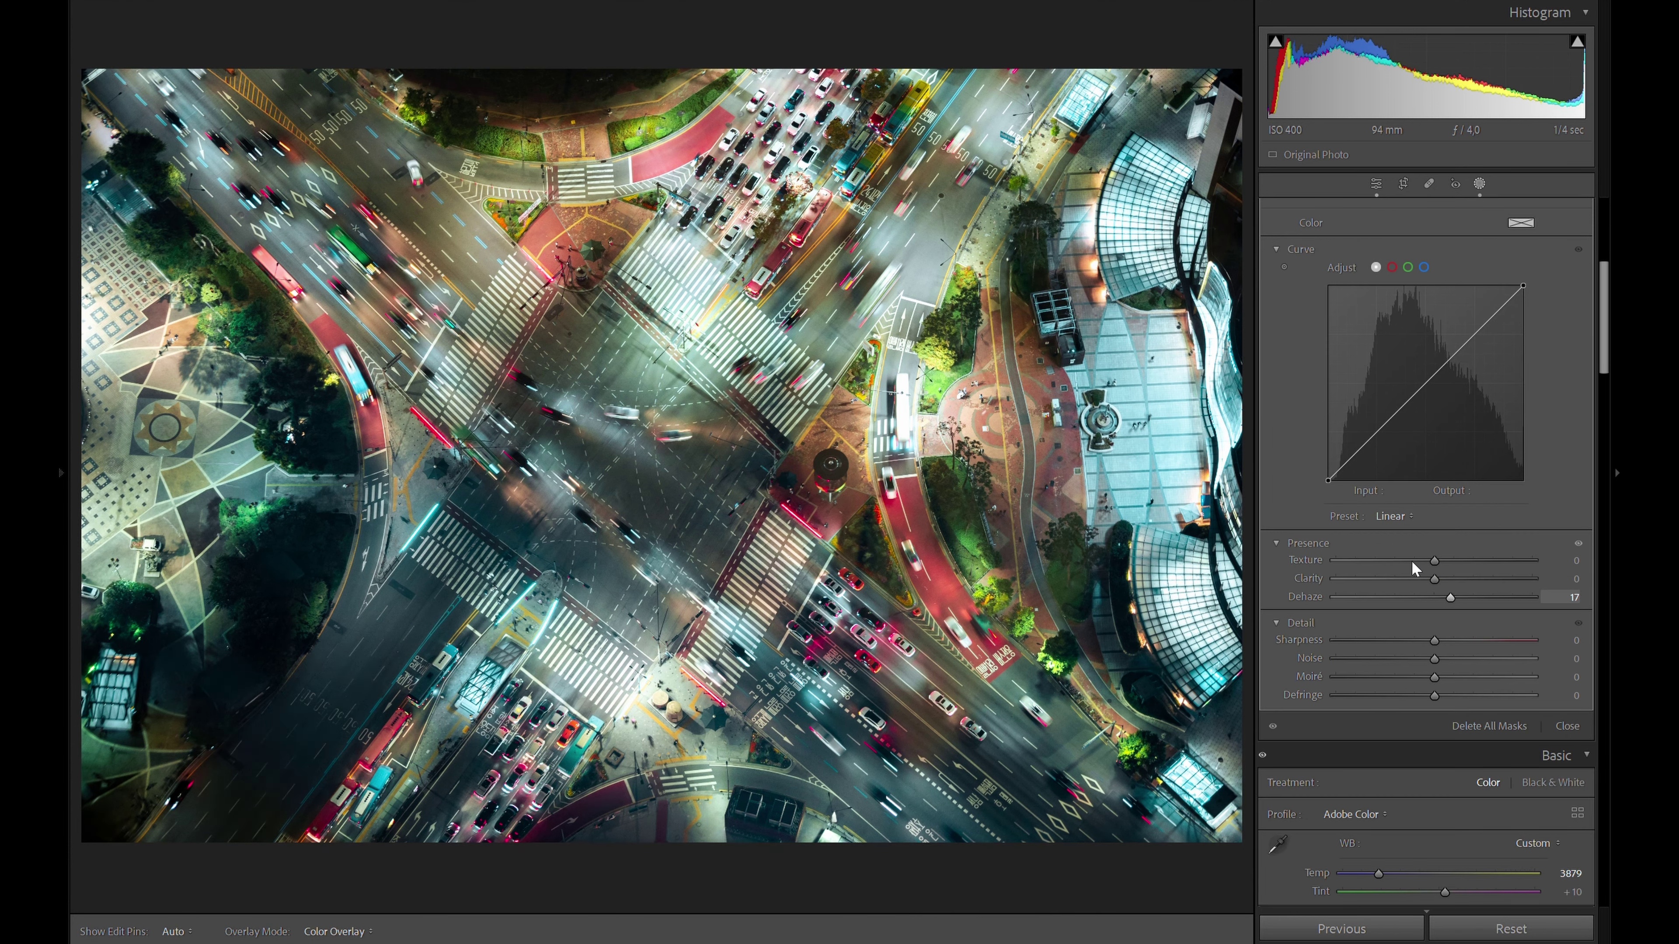
pyautogui.scroll(5, 1420, 575)
pyautogui.moveTo(1434, 415)
pyautogui.mouseDown()
pyautogui.moveTo(1480, 416)
pyautogui.moveTo(1460, 418)
pyautogui.mouseUp()
pyautogui.moveTo(1435, 360); pyautogui.dragTo(1443, 361)
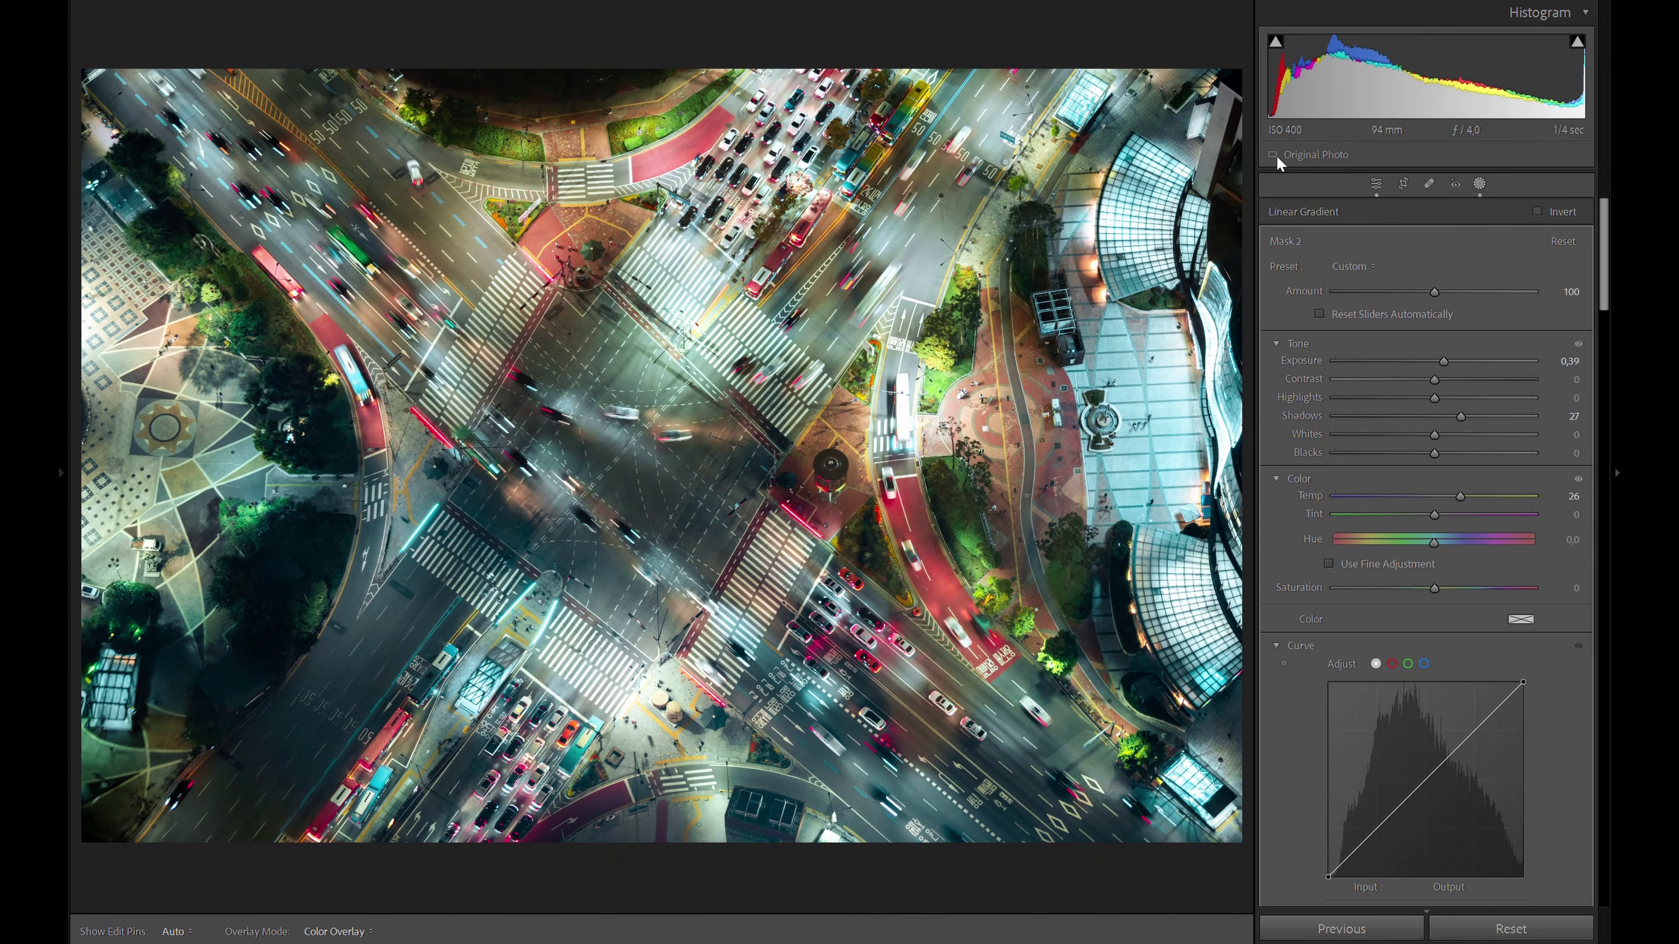
pyautogui.scroll(-3, 1555, 724)
pyautogui.scroll(-3, 1559, 662)
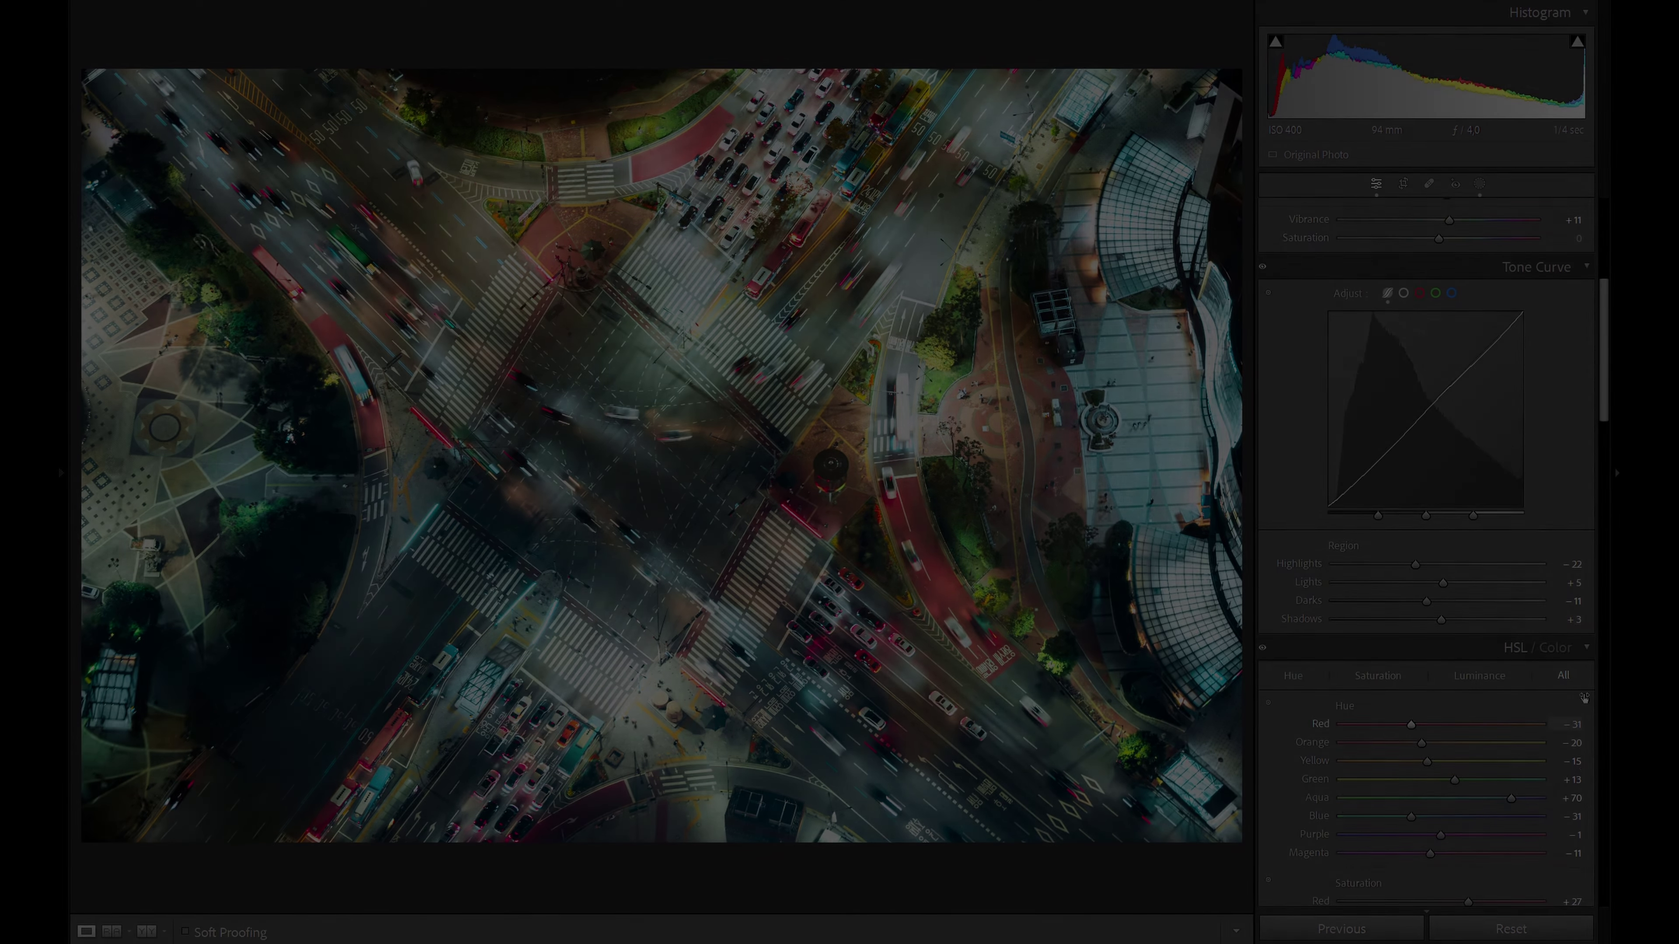